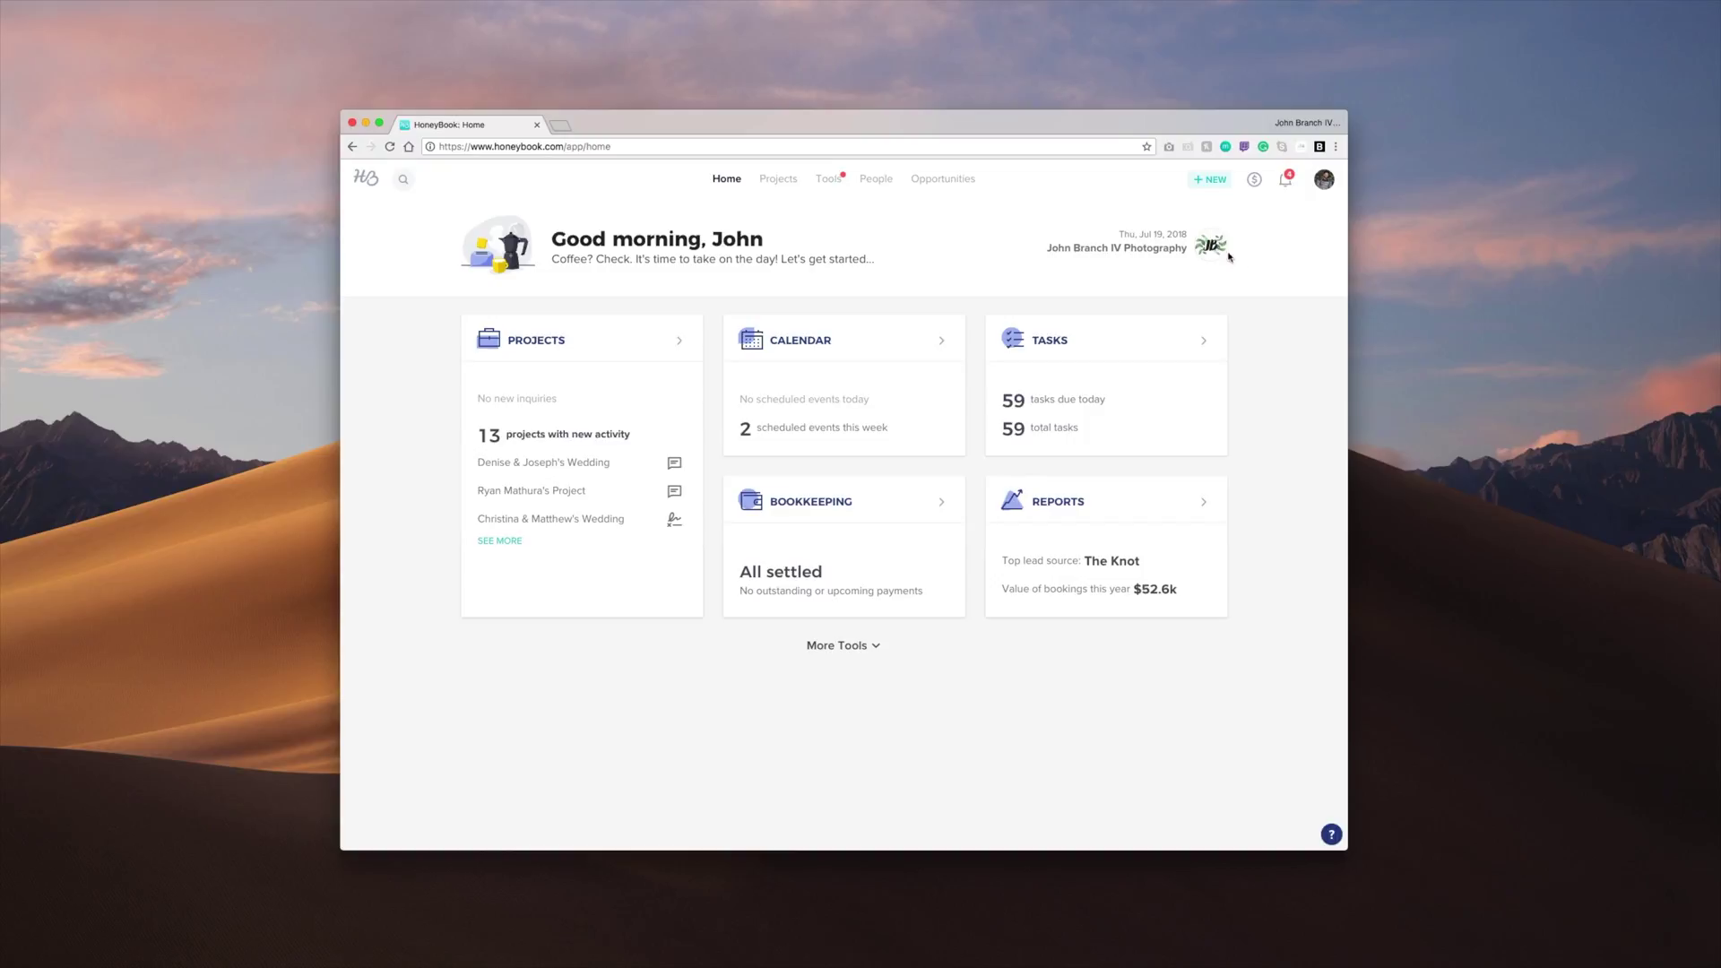
Create a new project titled 'John's awesome GIF party!!' with start date July 19, 2018.
{"action": "left_click", "coordinate": [1204, 182]}
{"action": "left_click", "coordinate": [1195, 248]}
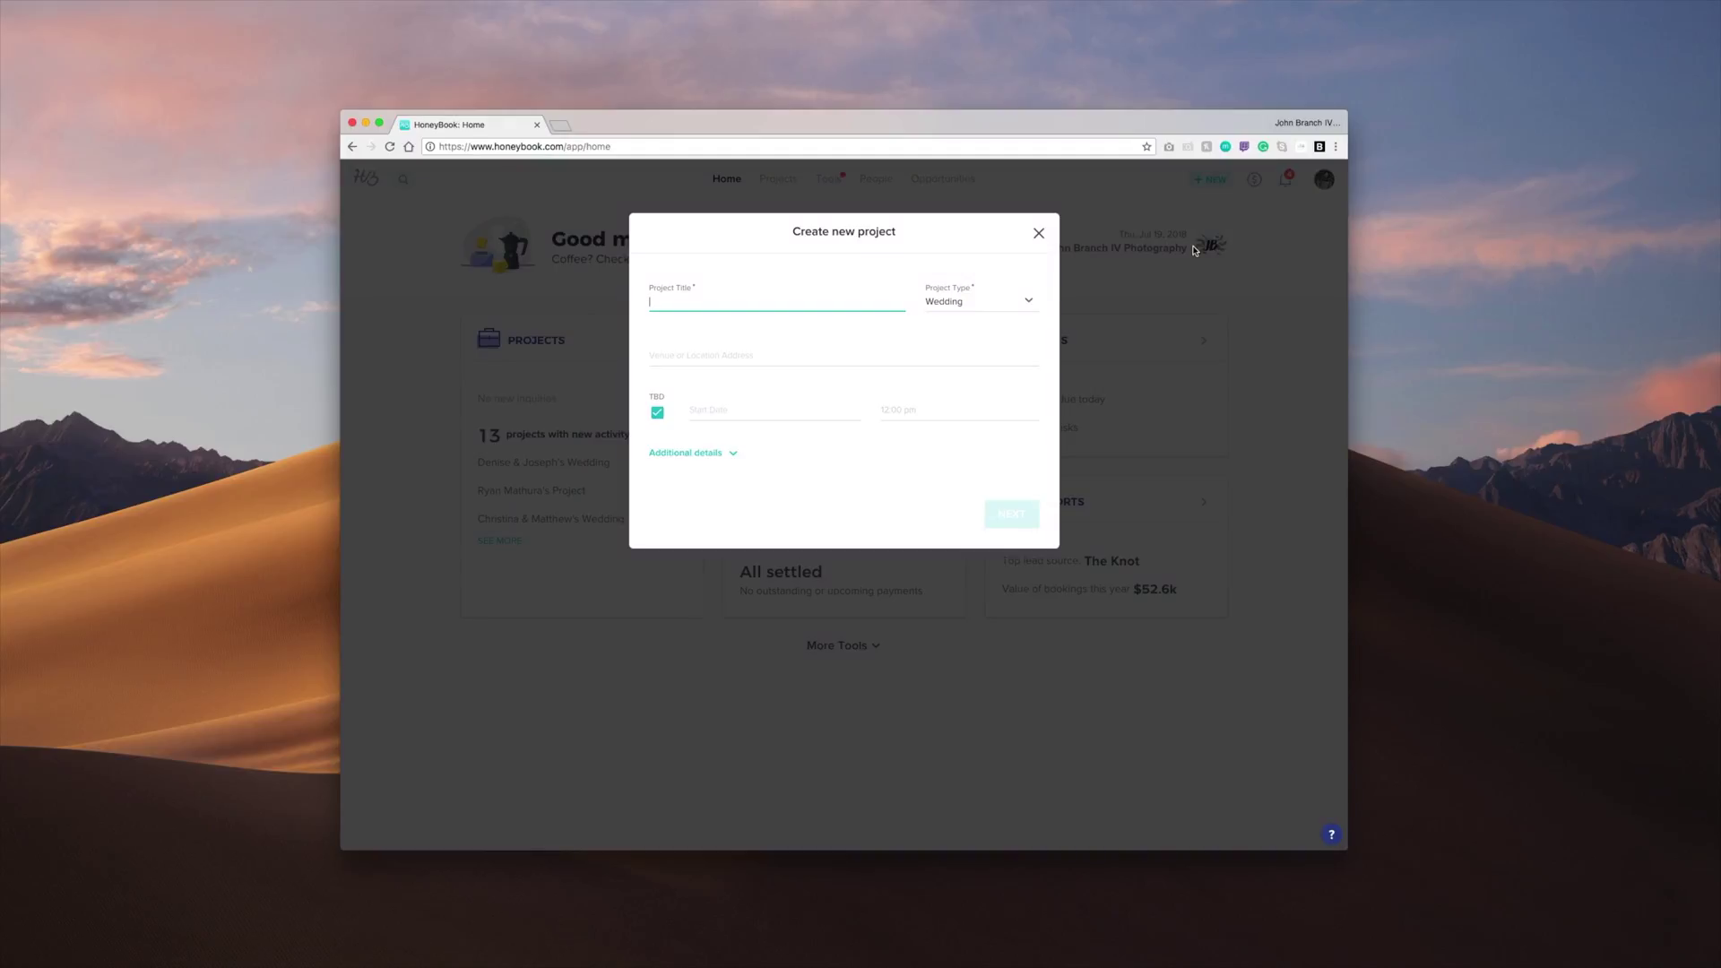
{"action": "type", "text": "John's awesome GIF party!!"}
{"action": "left_click", "coordinate": [709, 411]}
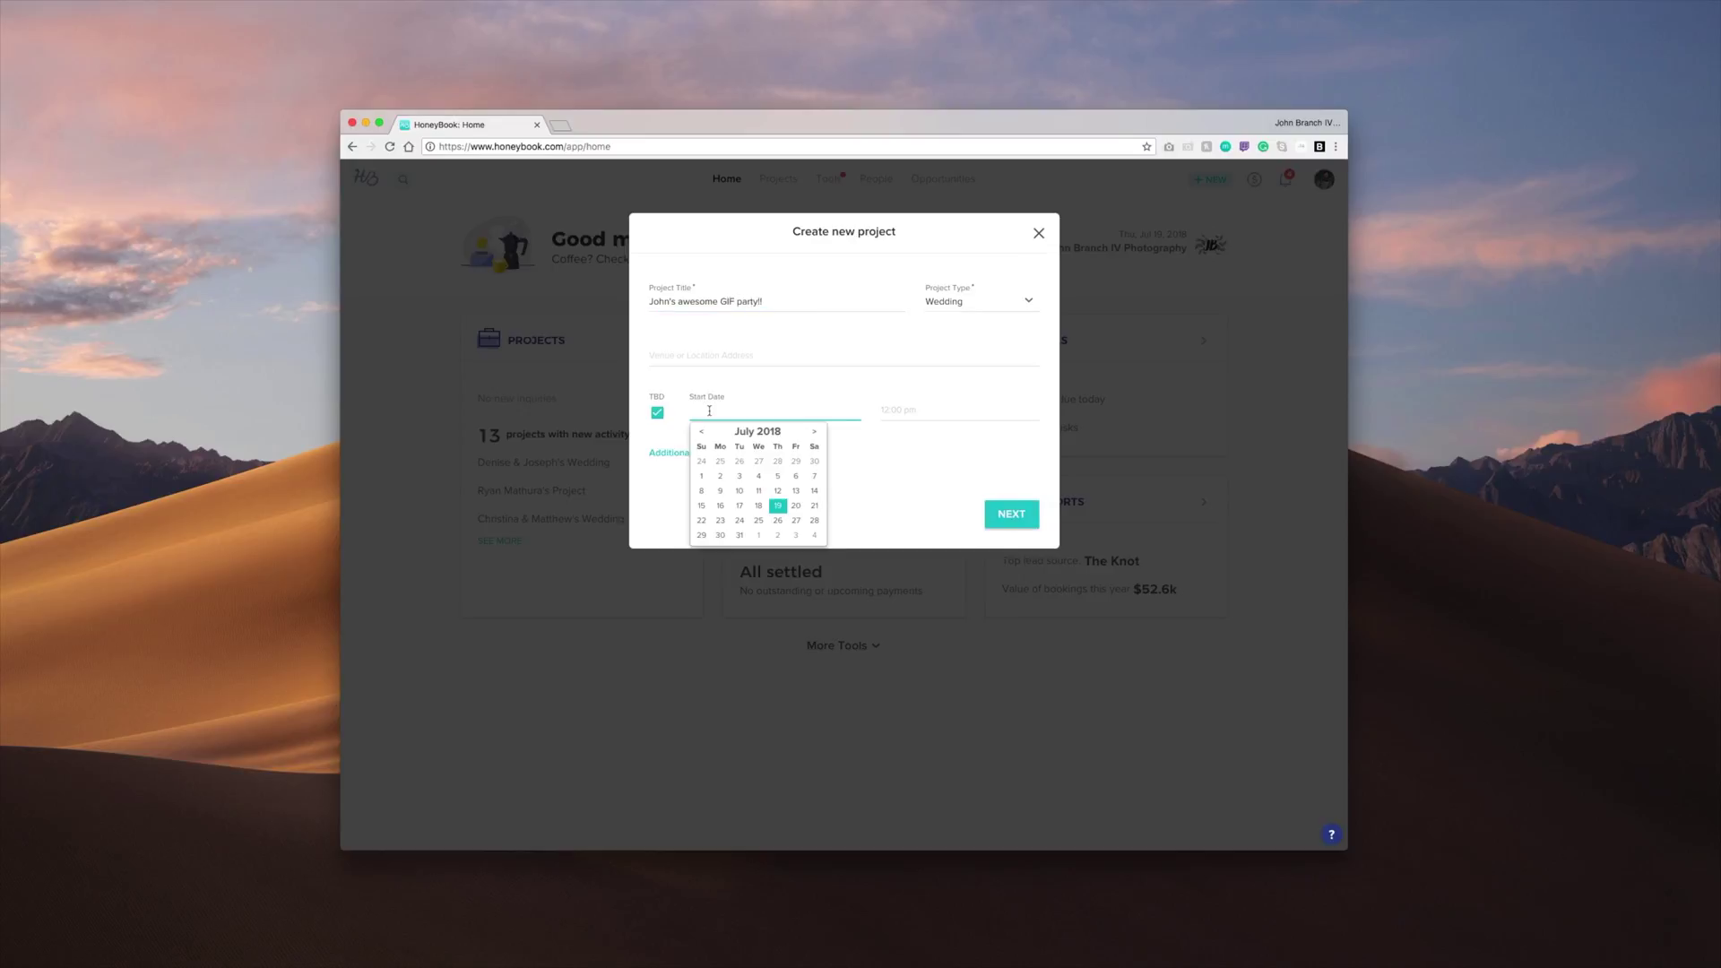
{"action": "left_click", "coordinate": [776, 508]}
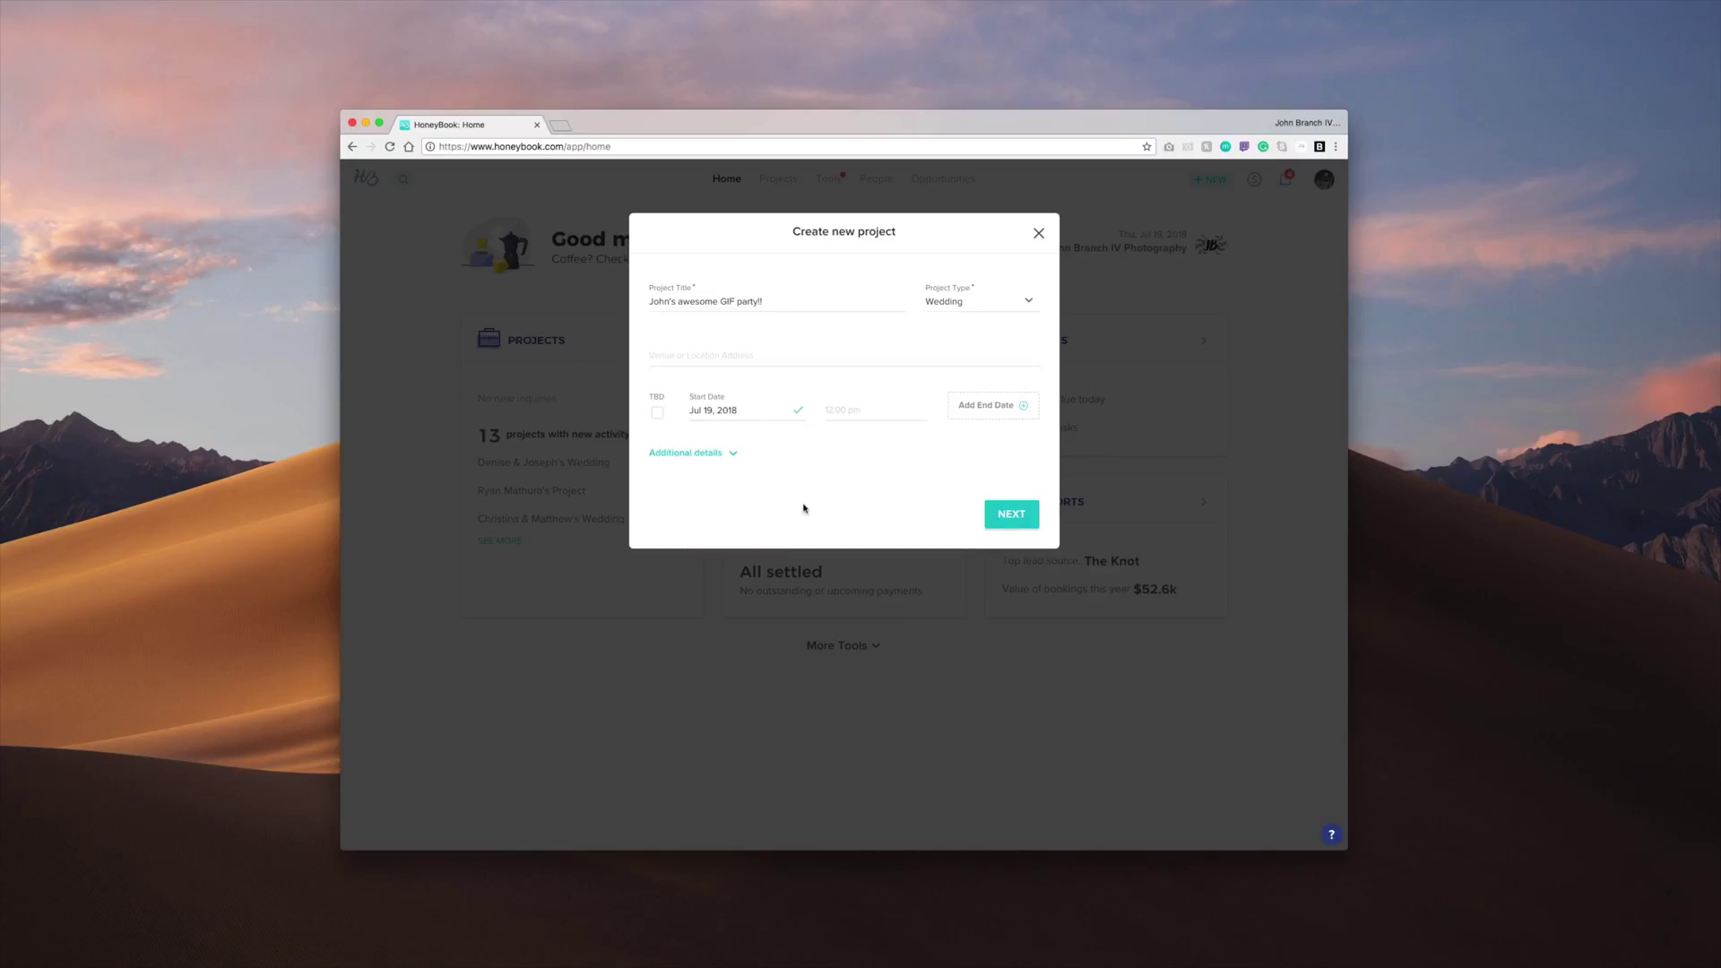
{"action": "left_click", "coordinate": [995, 522]}
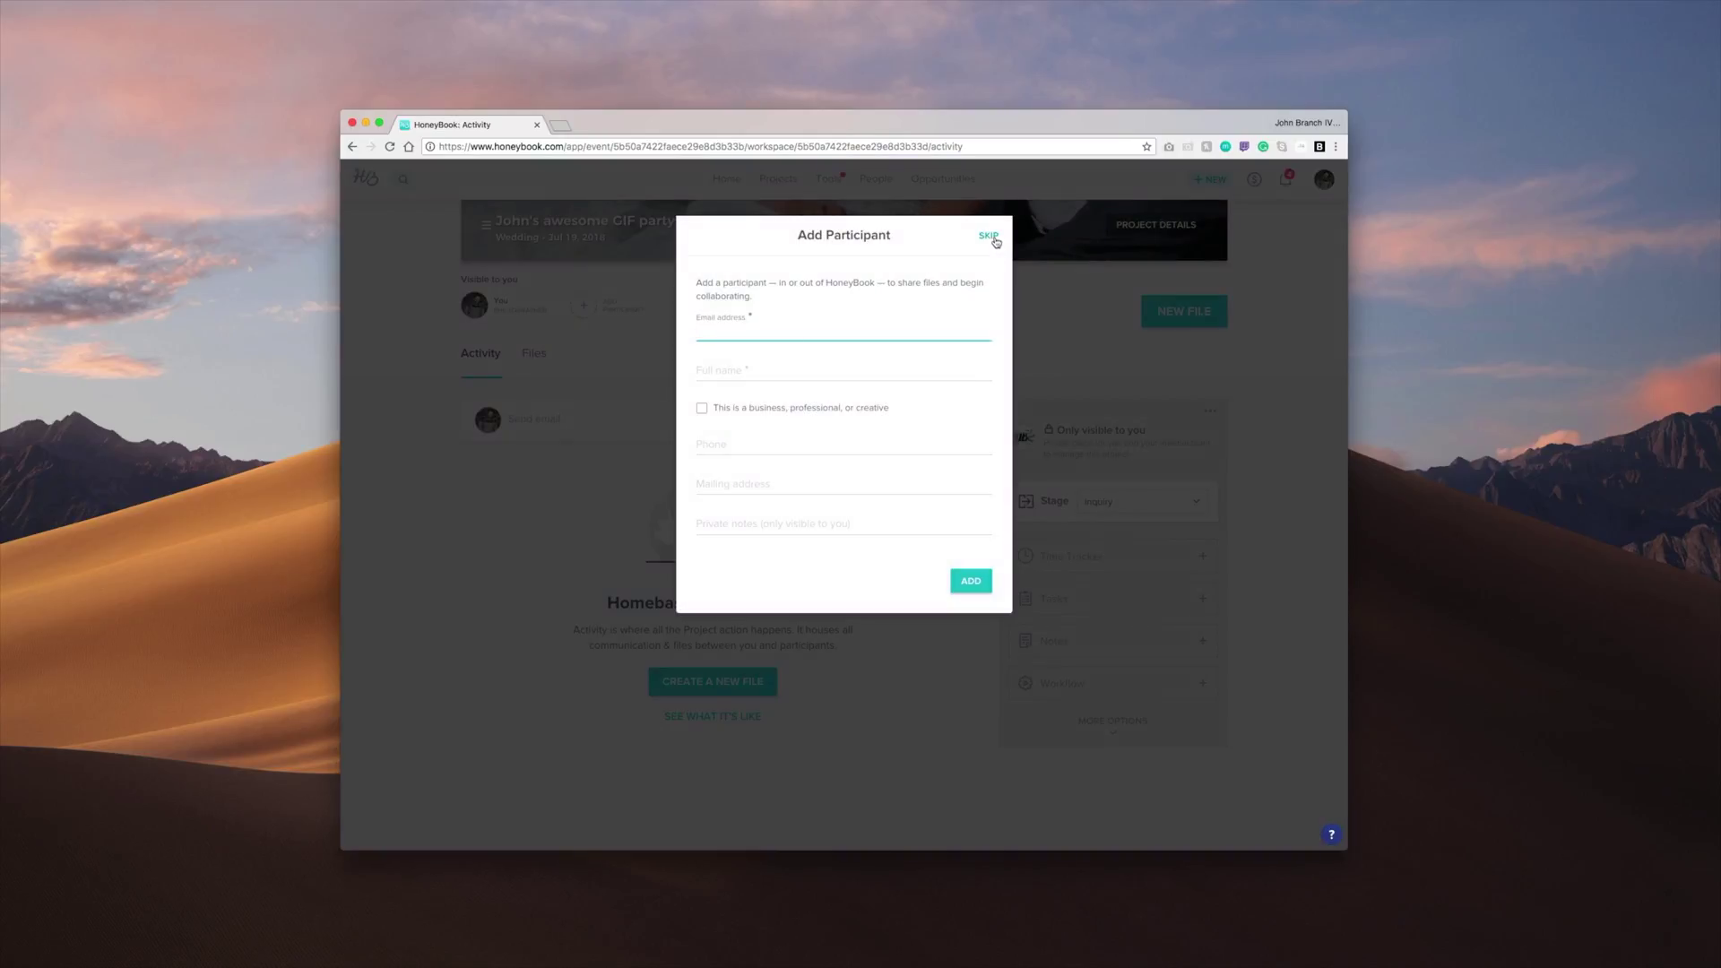
Skip adding a participant, start an email with subject 'Great to meet you!', and open a new browser window.
{"action": "left_click", "coordinate": [989, 237]}
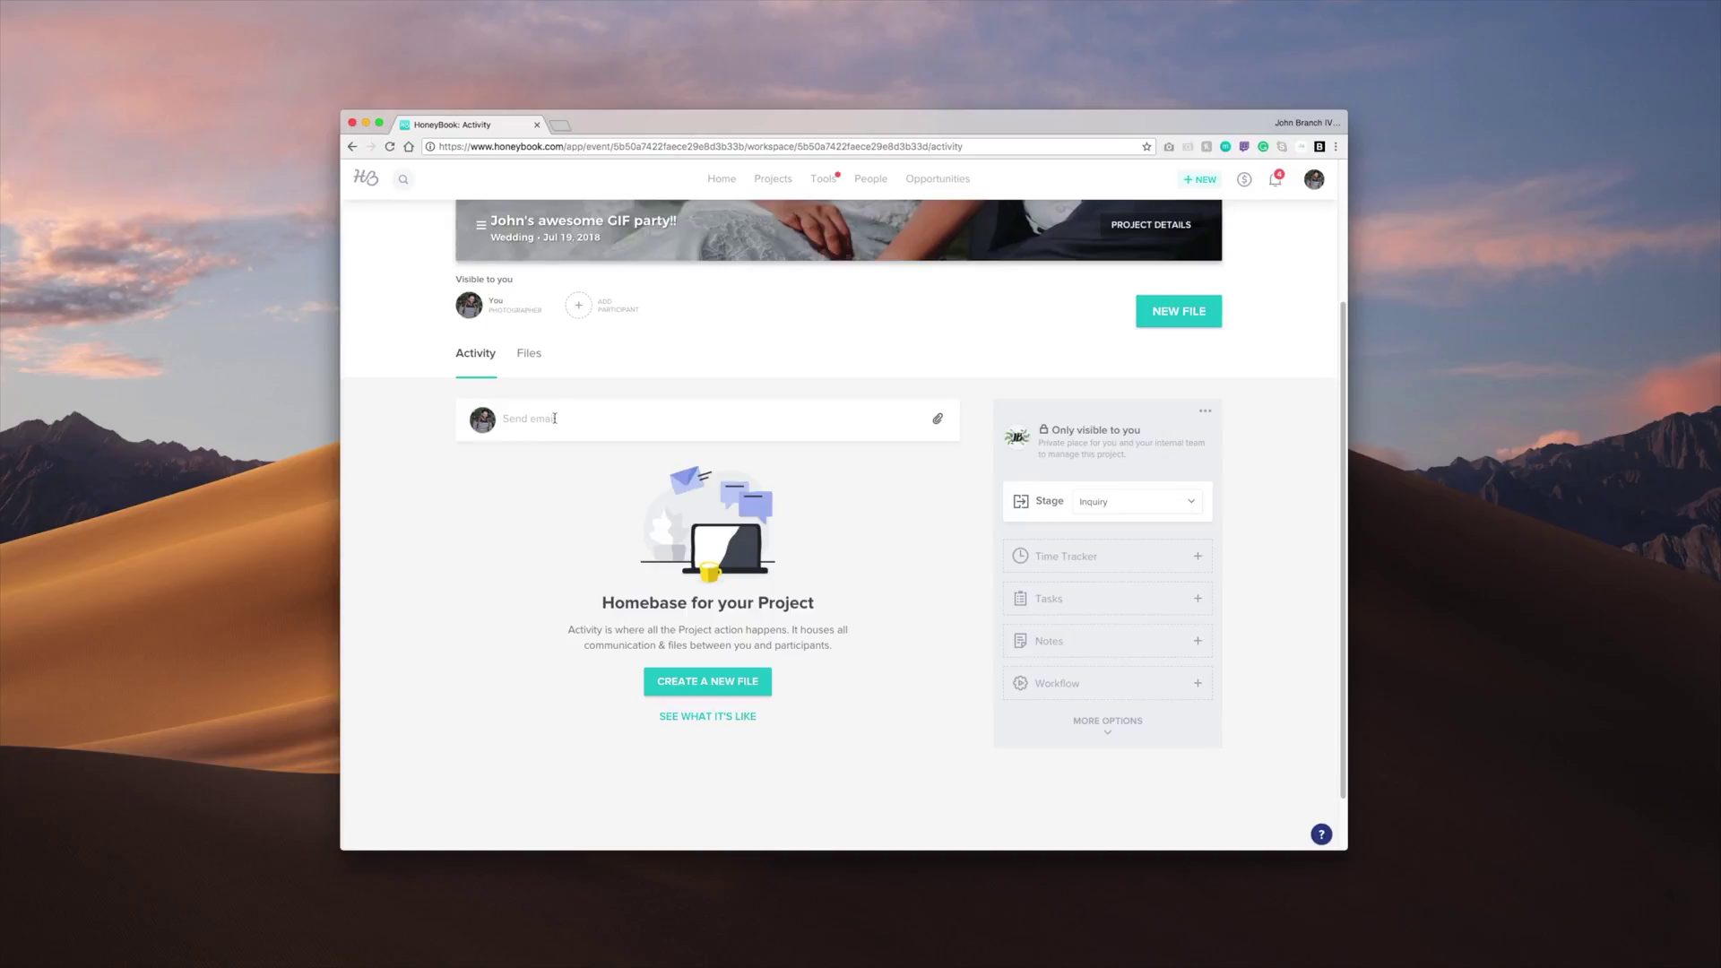
{"action": "left_click", "coordinate": [555, 419]}
{"action": "type", "text": "Great to meet you!"}
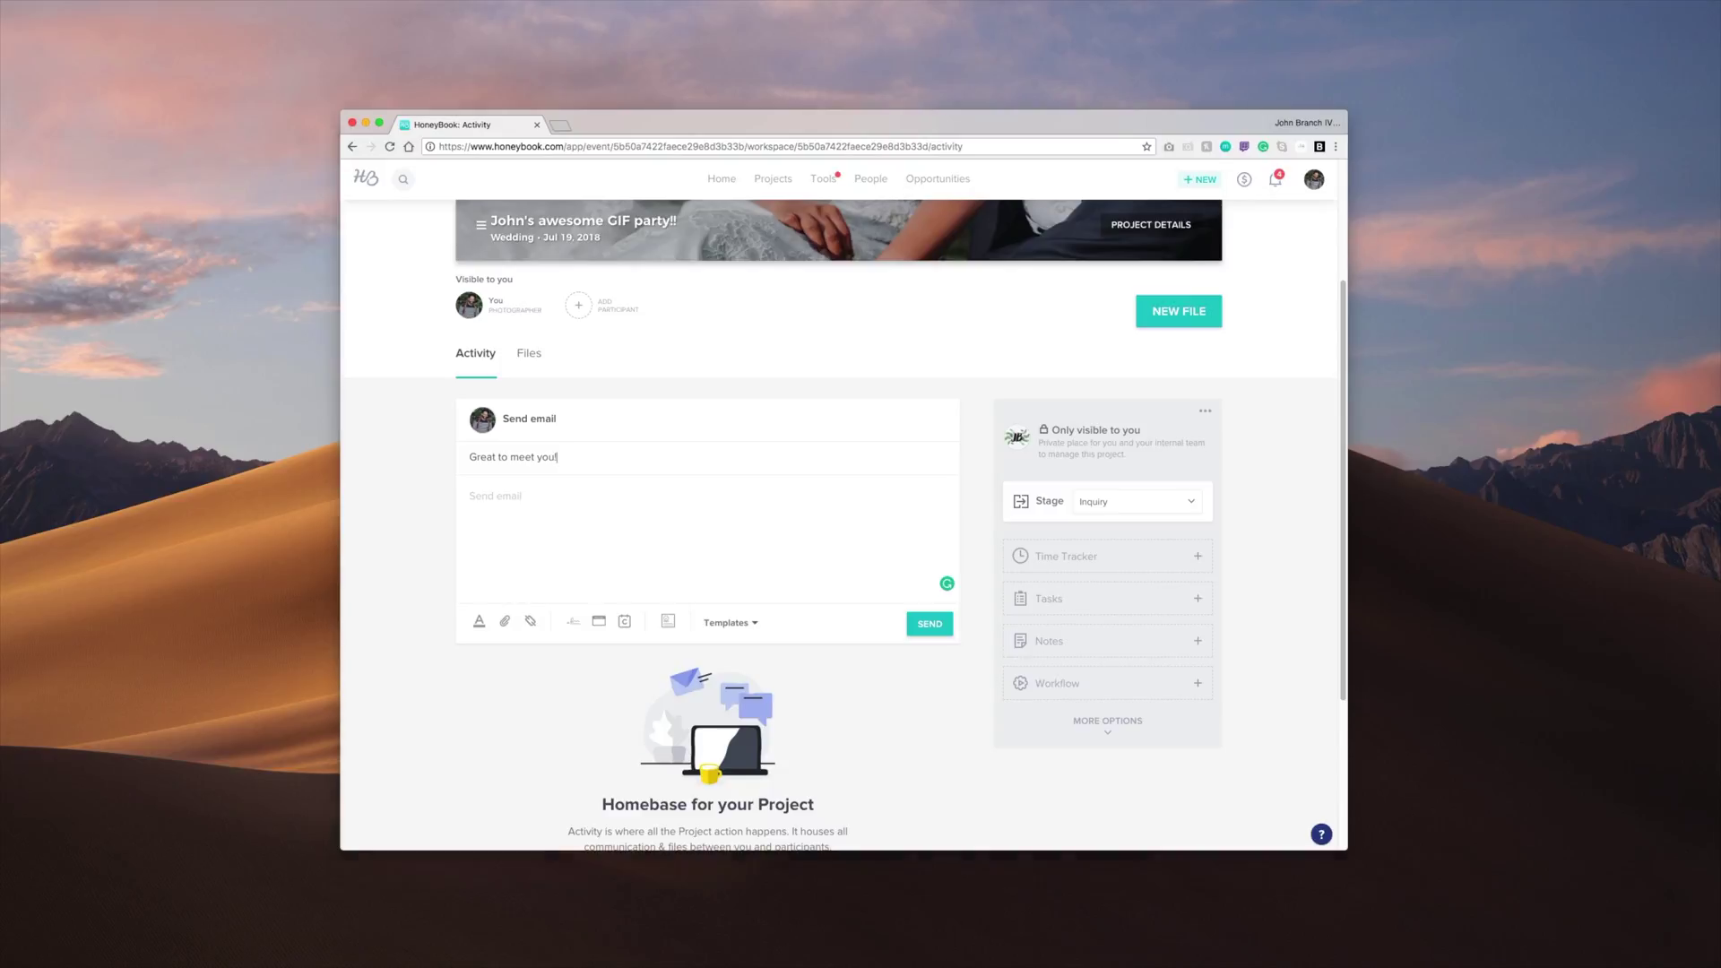
{"action": "key", "text": "super+n"}
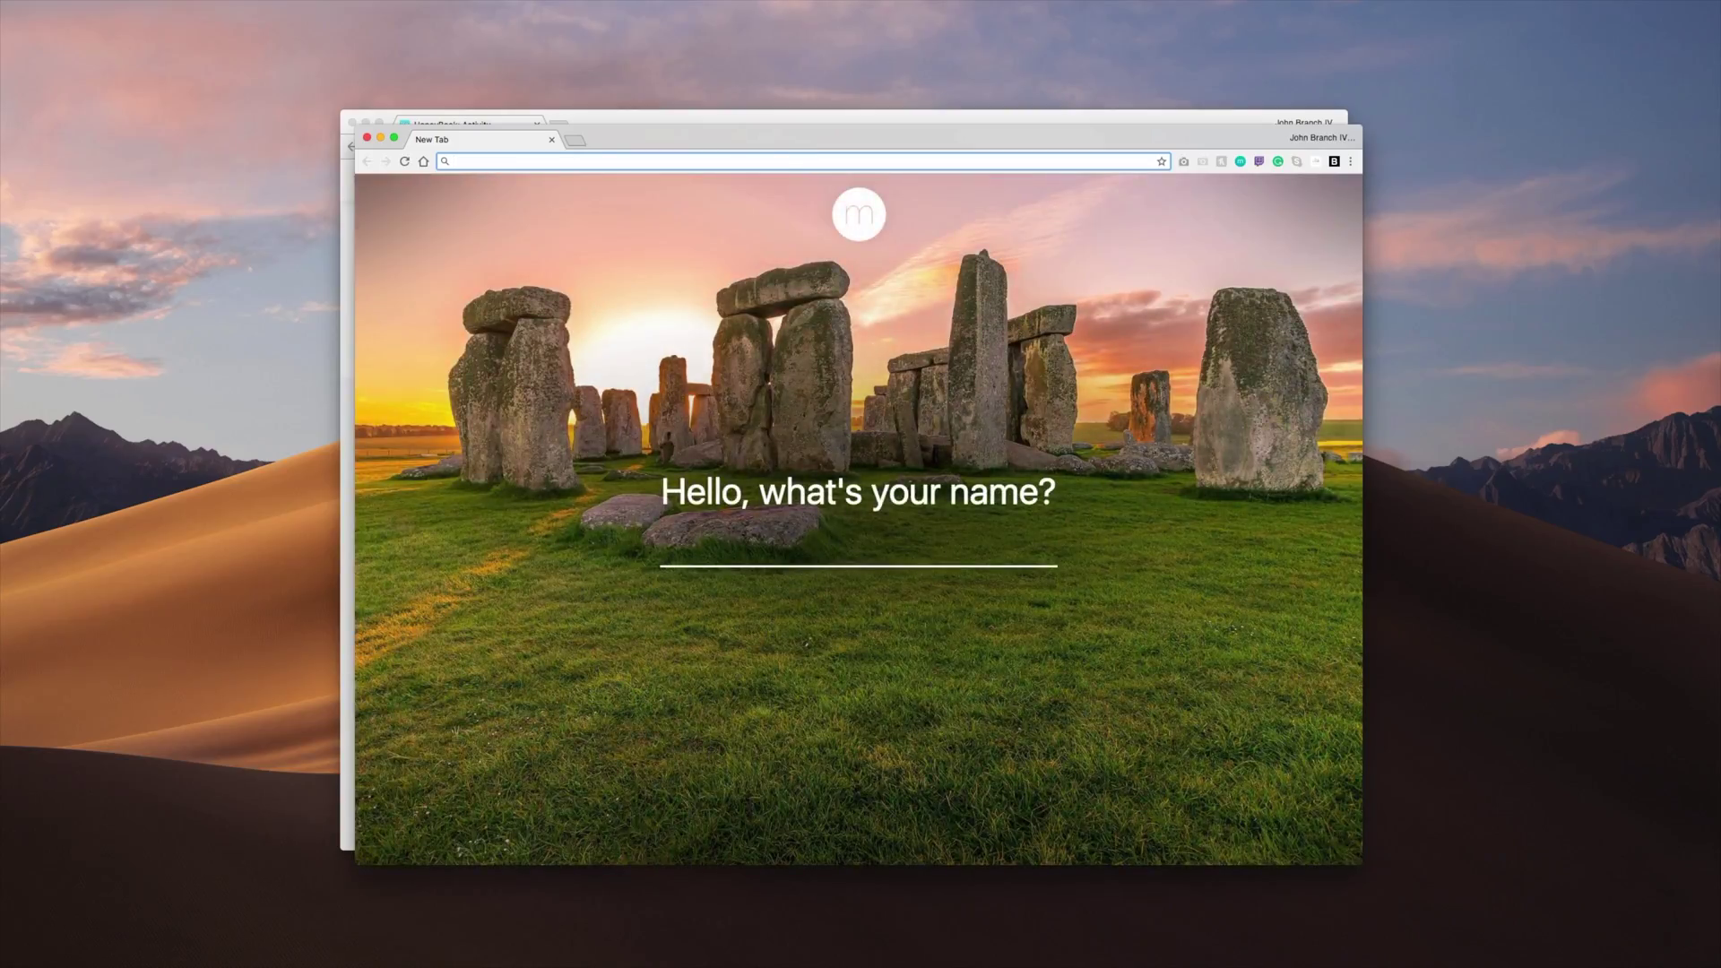
Go to giphy.com, search for 'hello' GIFs and browse the results.
{"action": "type", "text": "gi"}
{"action": "key", "text": "Return"}
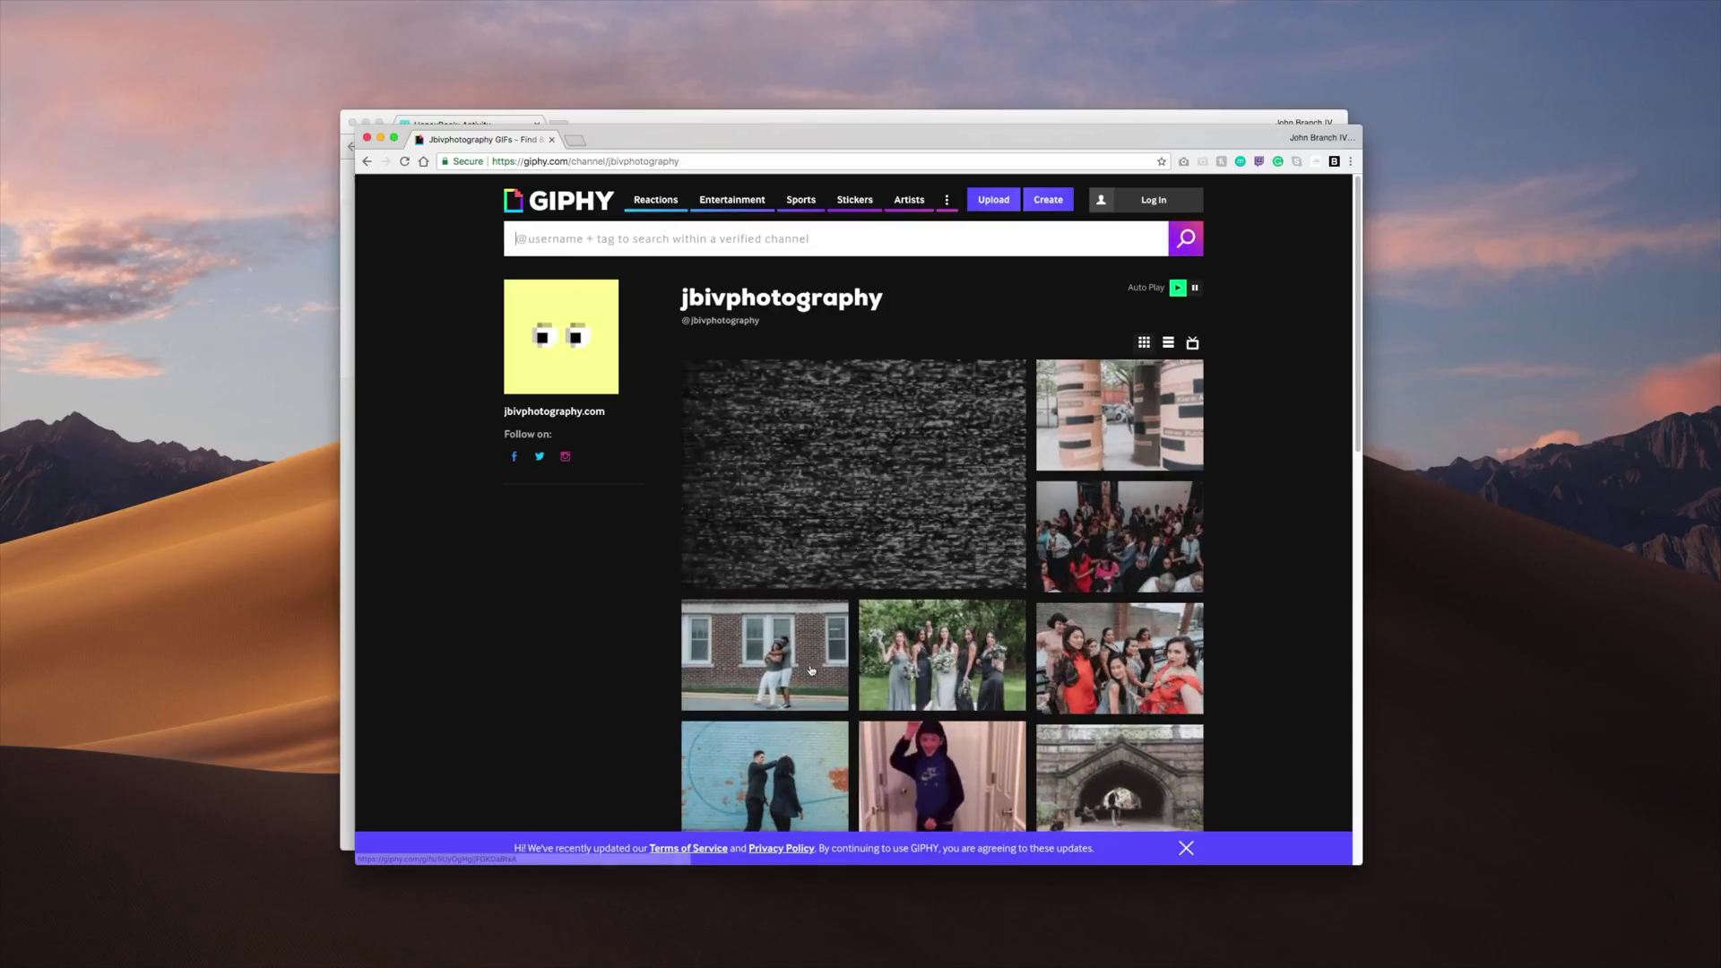
{"action": "scroll", "coordinate": [1002, 582], "scroll_direction": "down", "scroll_amount": 4}
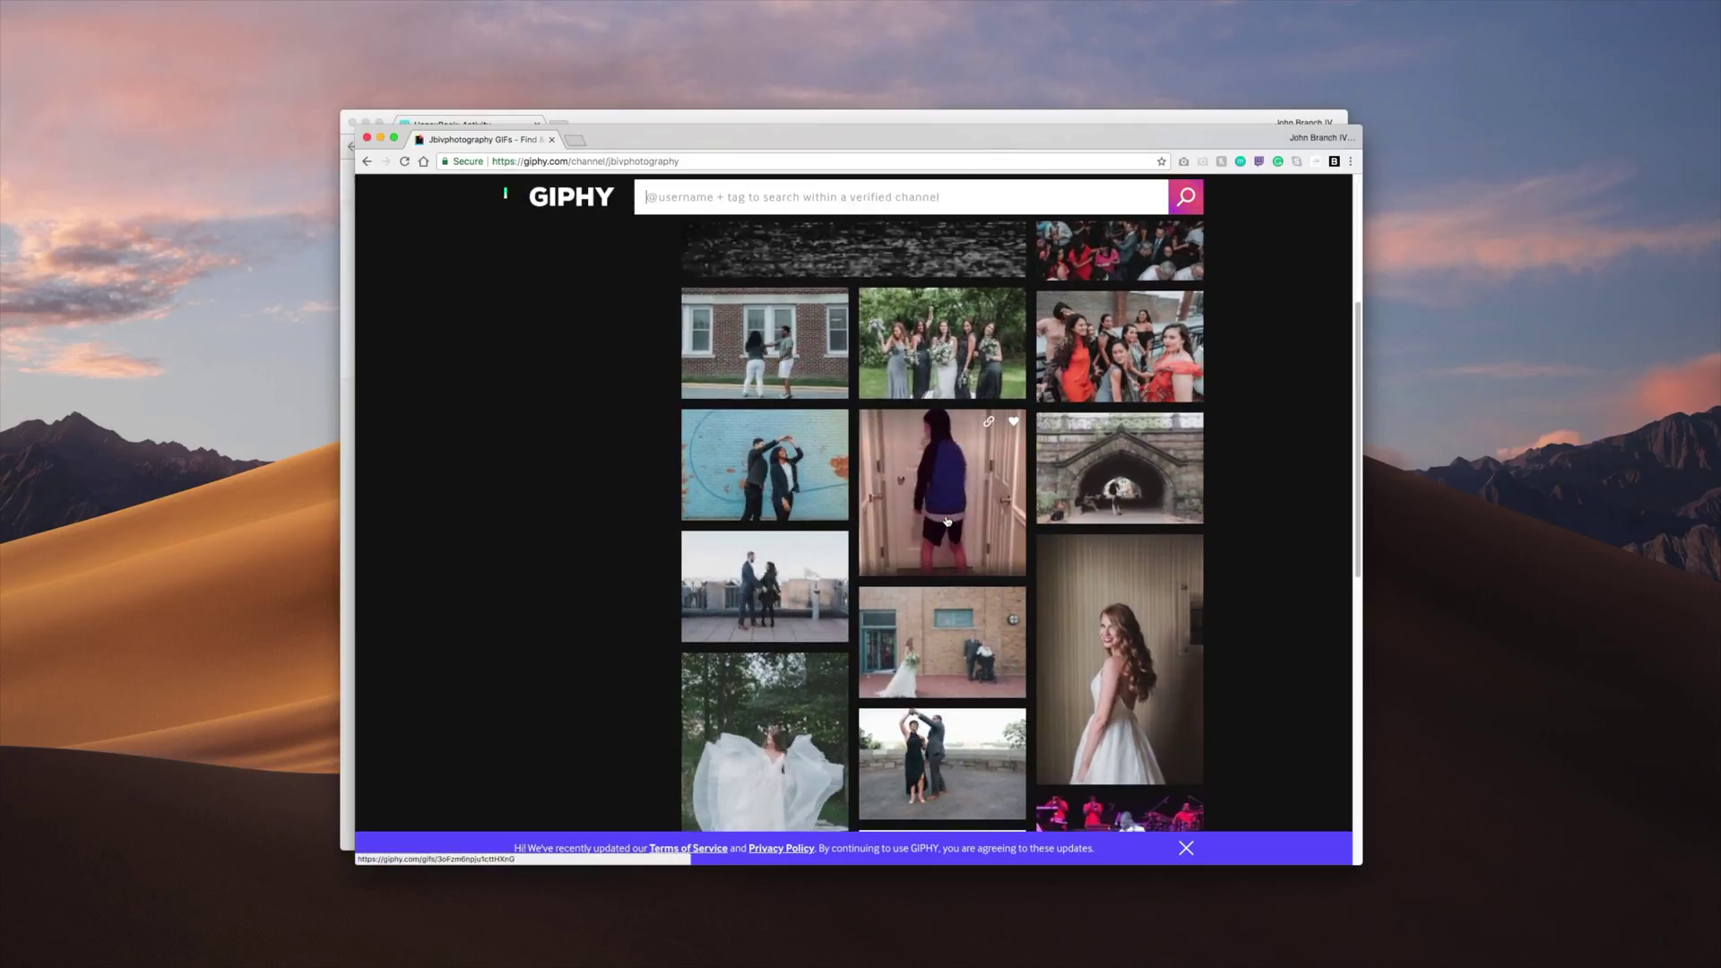
{"action": "mouse_move", "coordinate": [942, 776]}
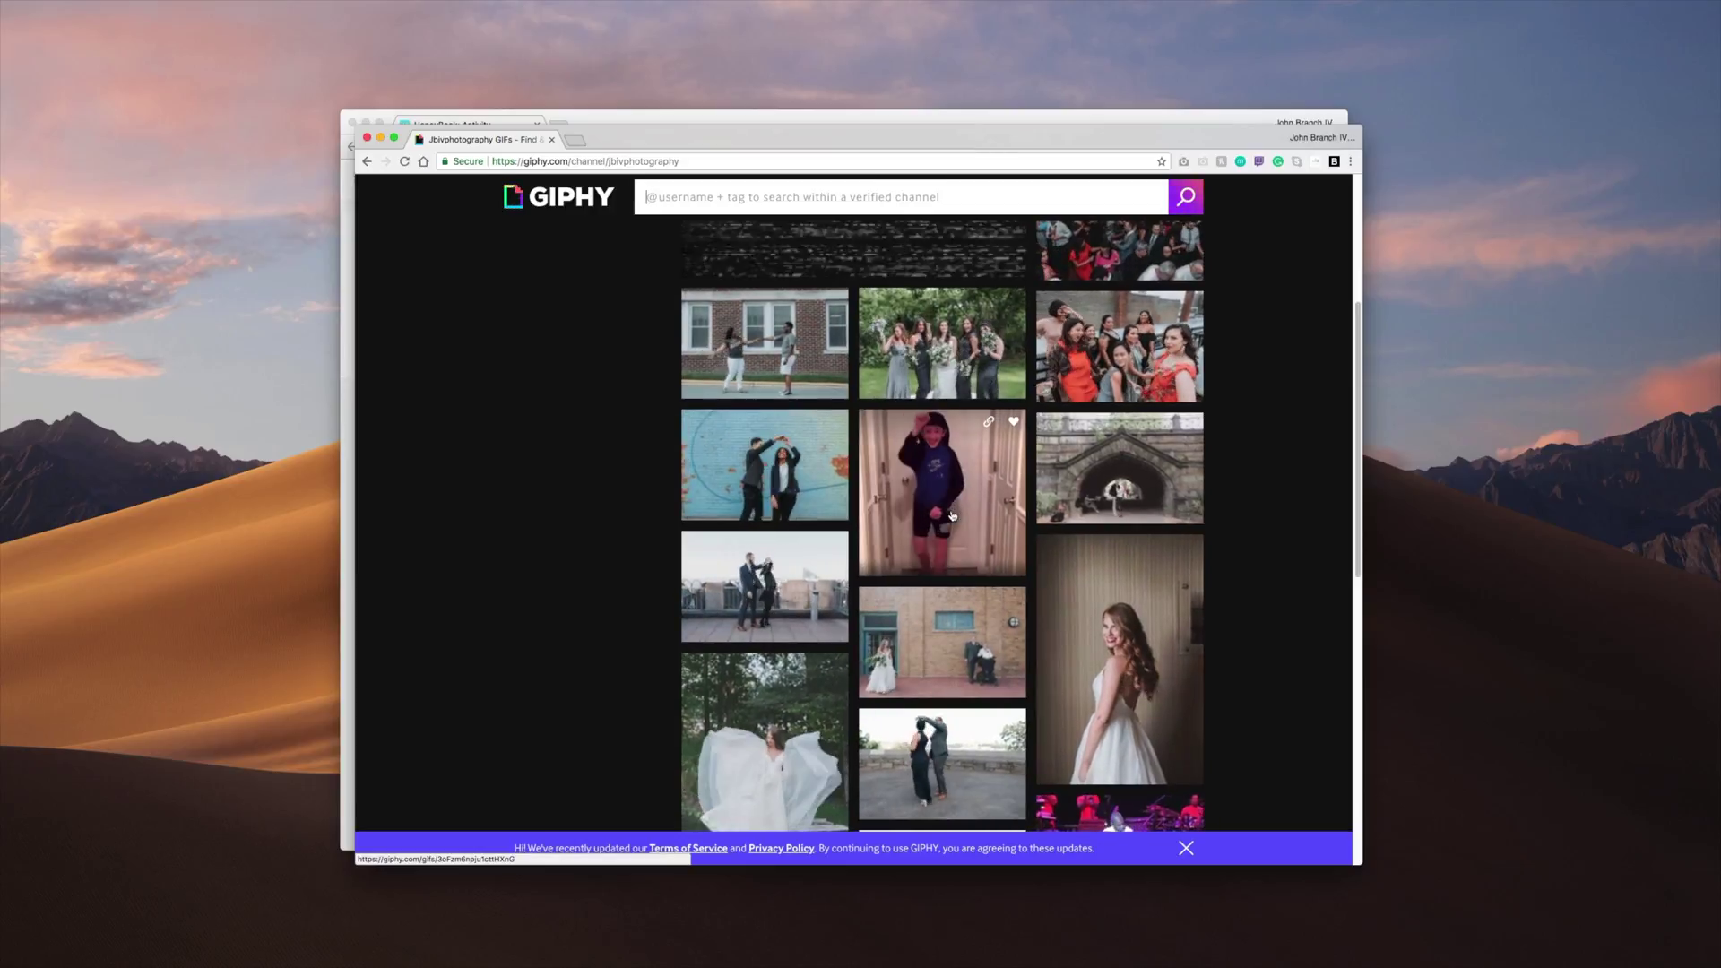
{"action": "scroll", "coordinate": [941, 516], "scroll_direction": "up", "scroll_amount": 4}
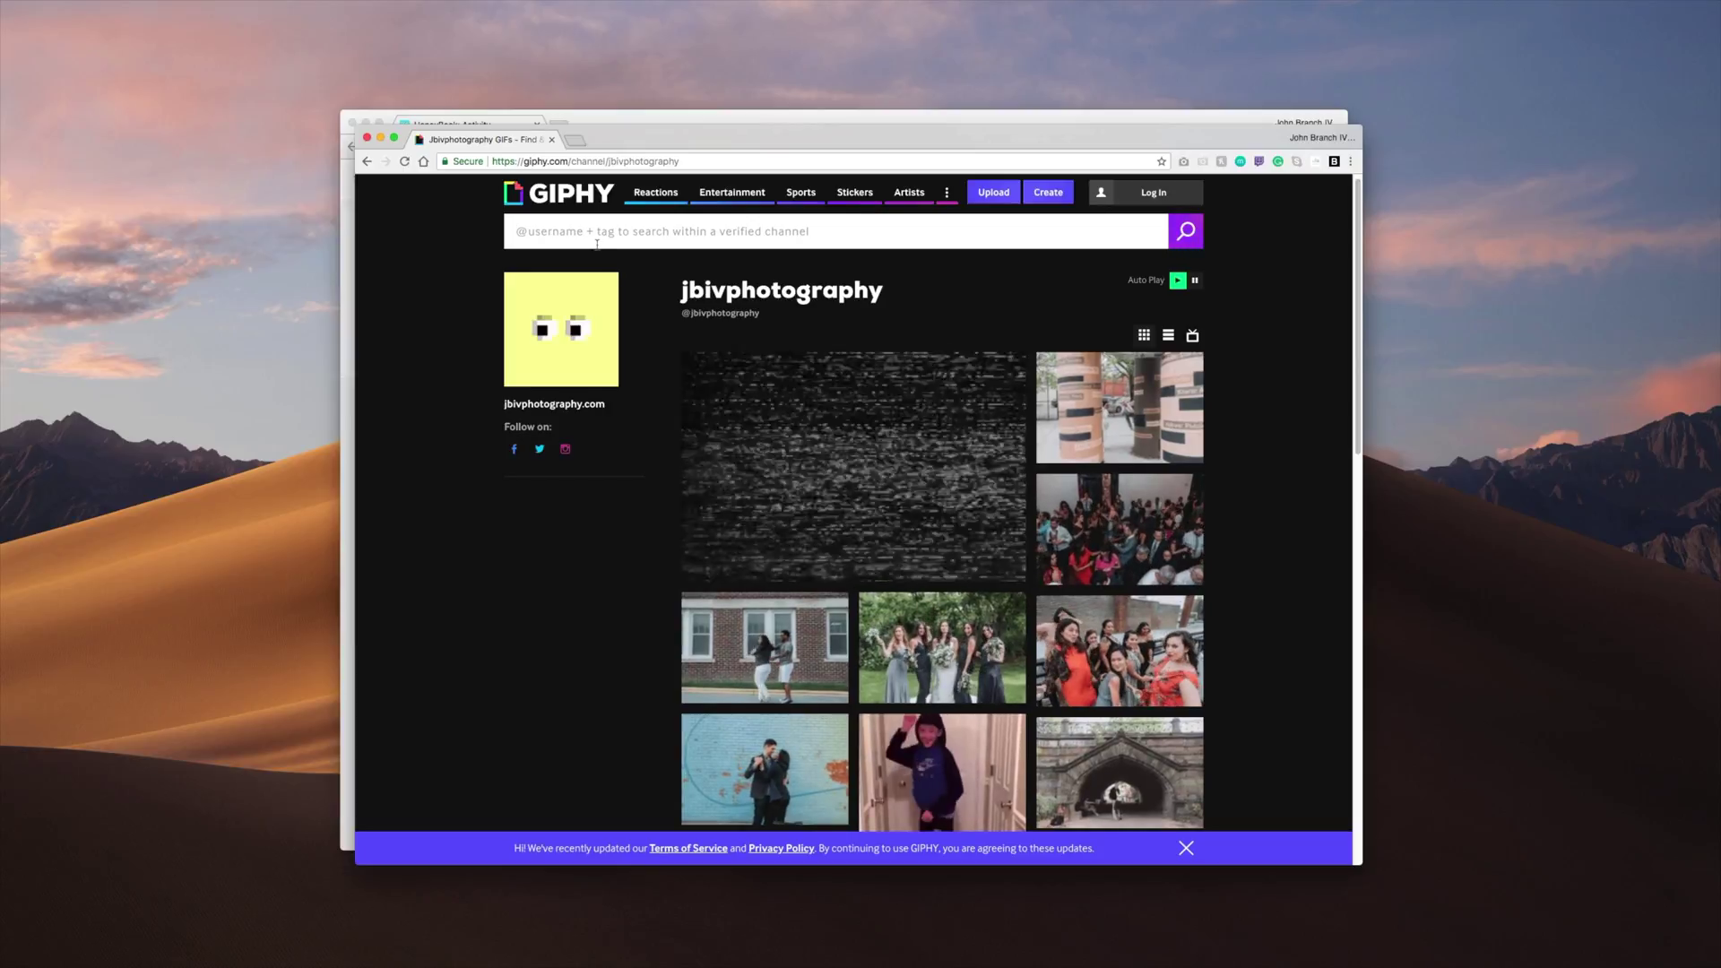
{"action": "type", "text": "hello"}
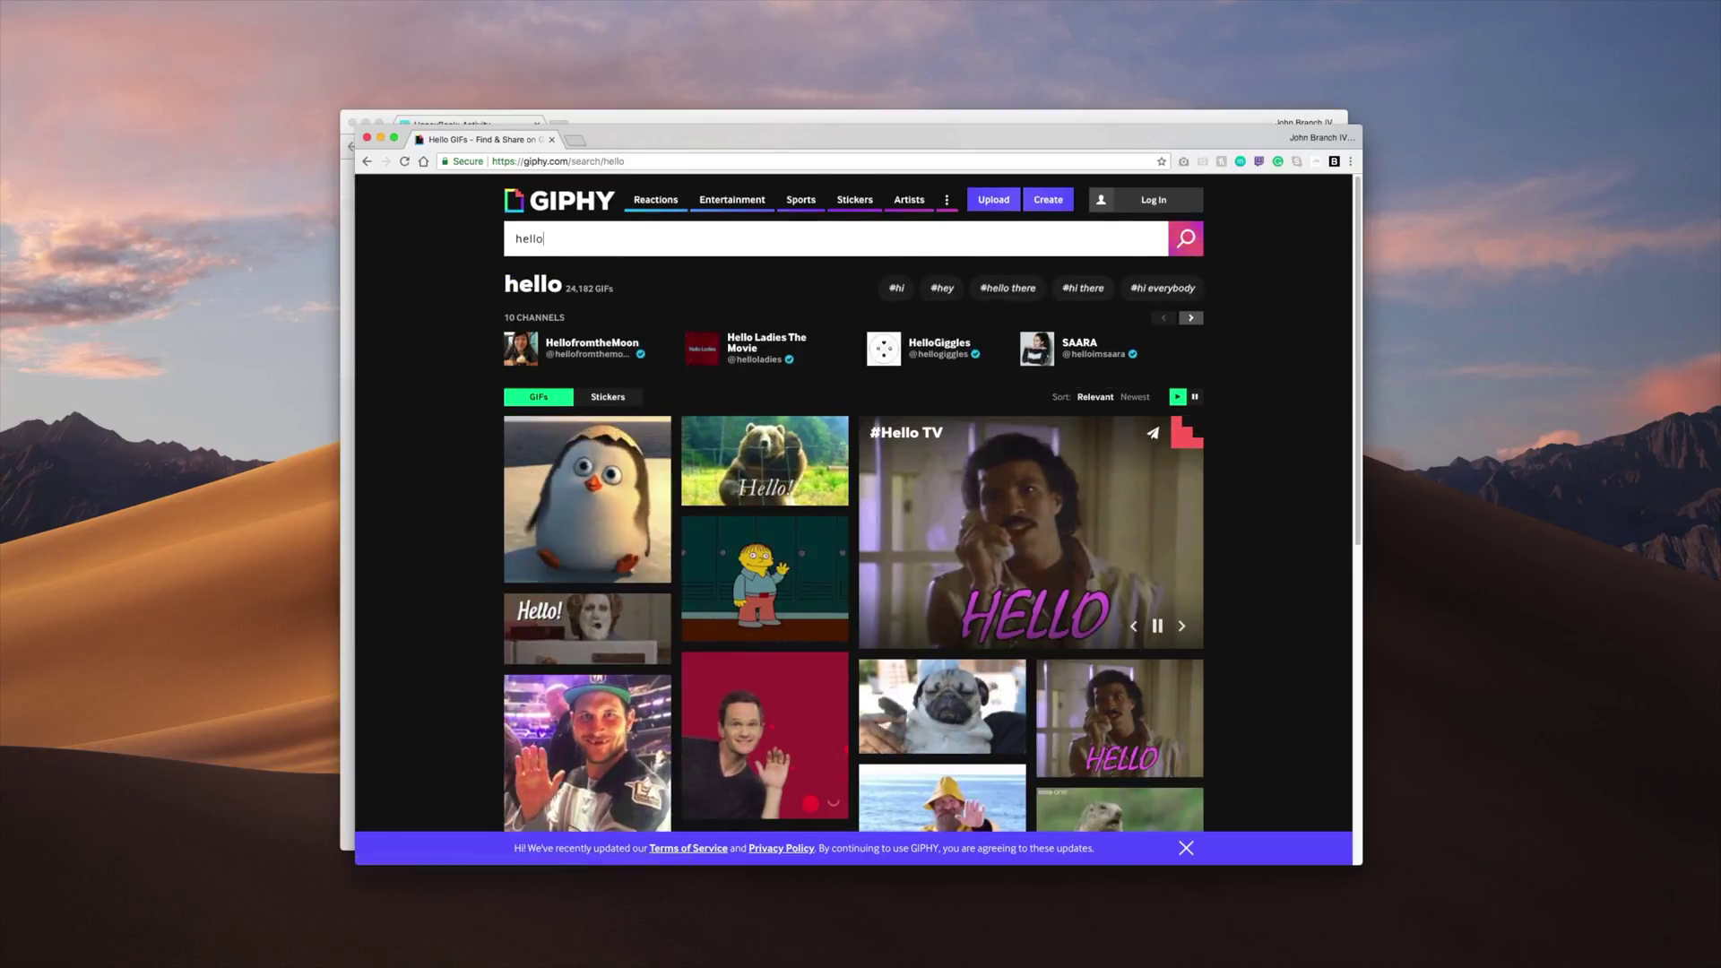
{"action": "scroll", "coordinate": [472, 421], "scroll_direction": "down", "scroll_amount": 1}
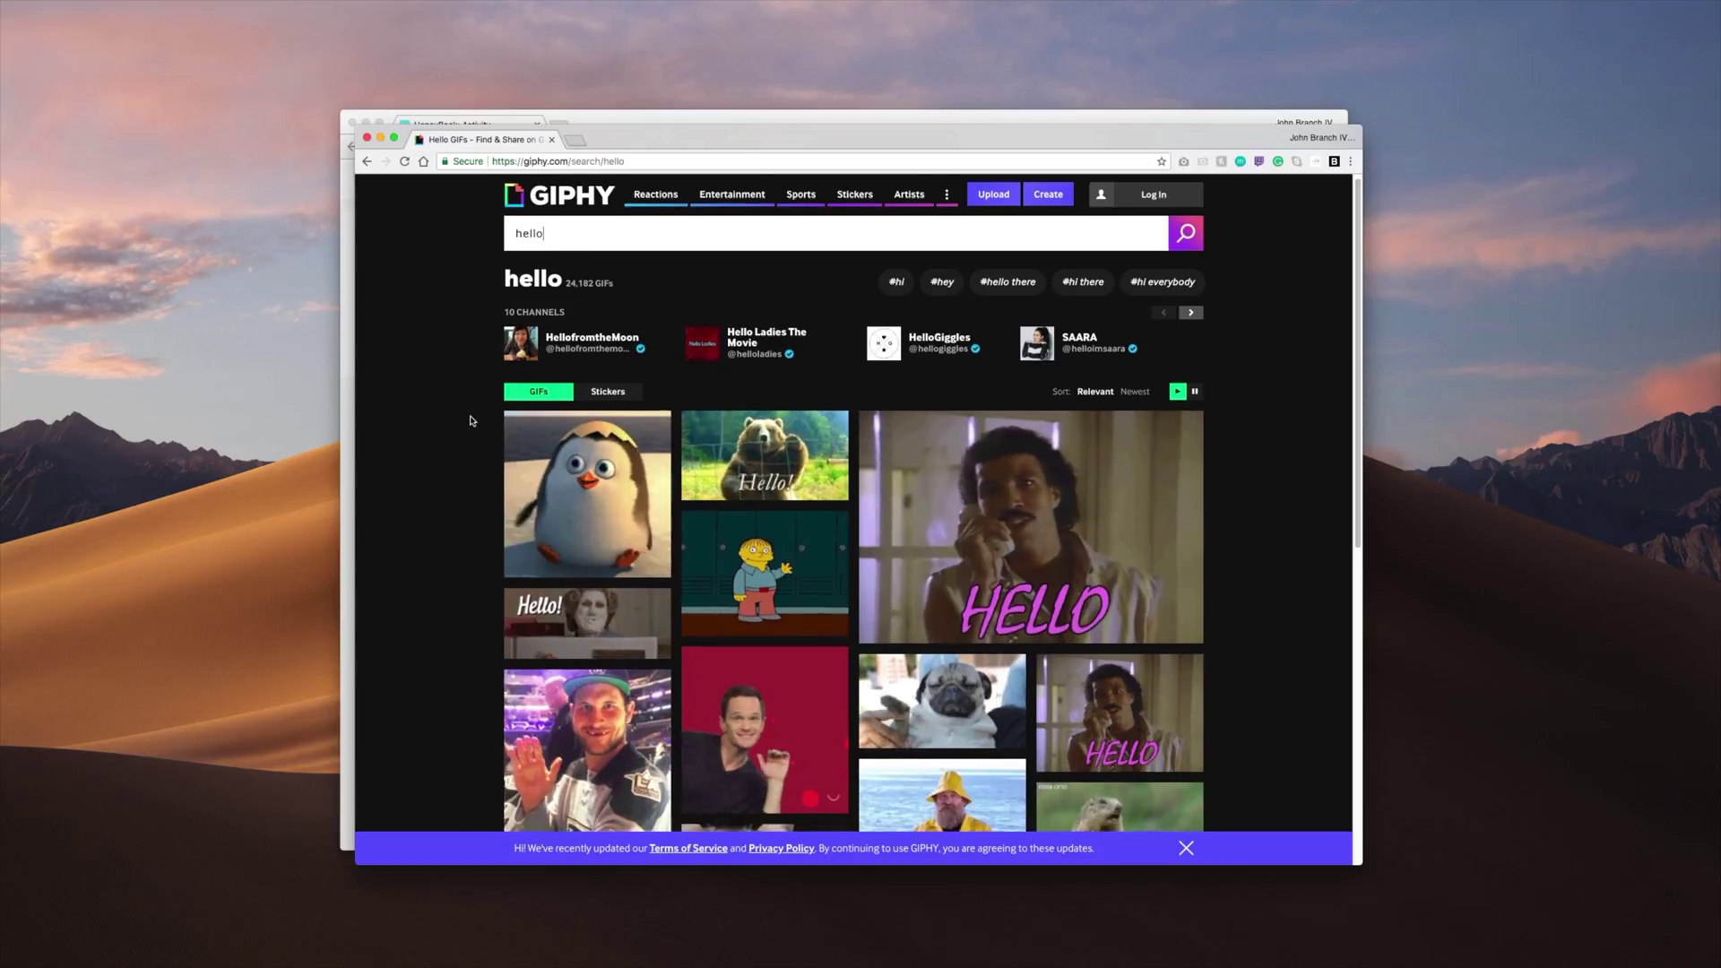
{"action": "scroll", "coordinate": [472, 420], "scroll_direction": "down", "scroll_amount": 1}
{"action": "scroll", "coordinate": [472, 421], "scroll_direction": "down", "scroll_amount": 4}
{"action": "scroll", "coordinate": [469, 421], "scroll_direction": "up", "scroll_amount": 2}
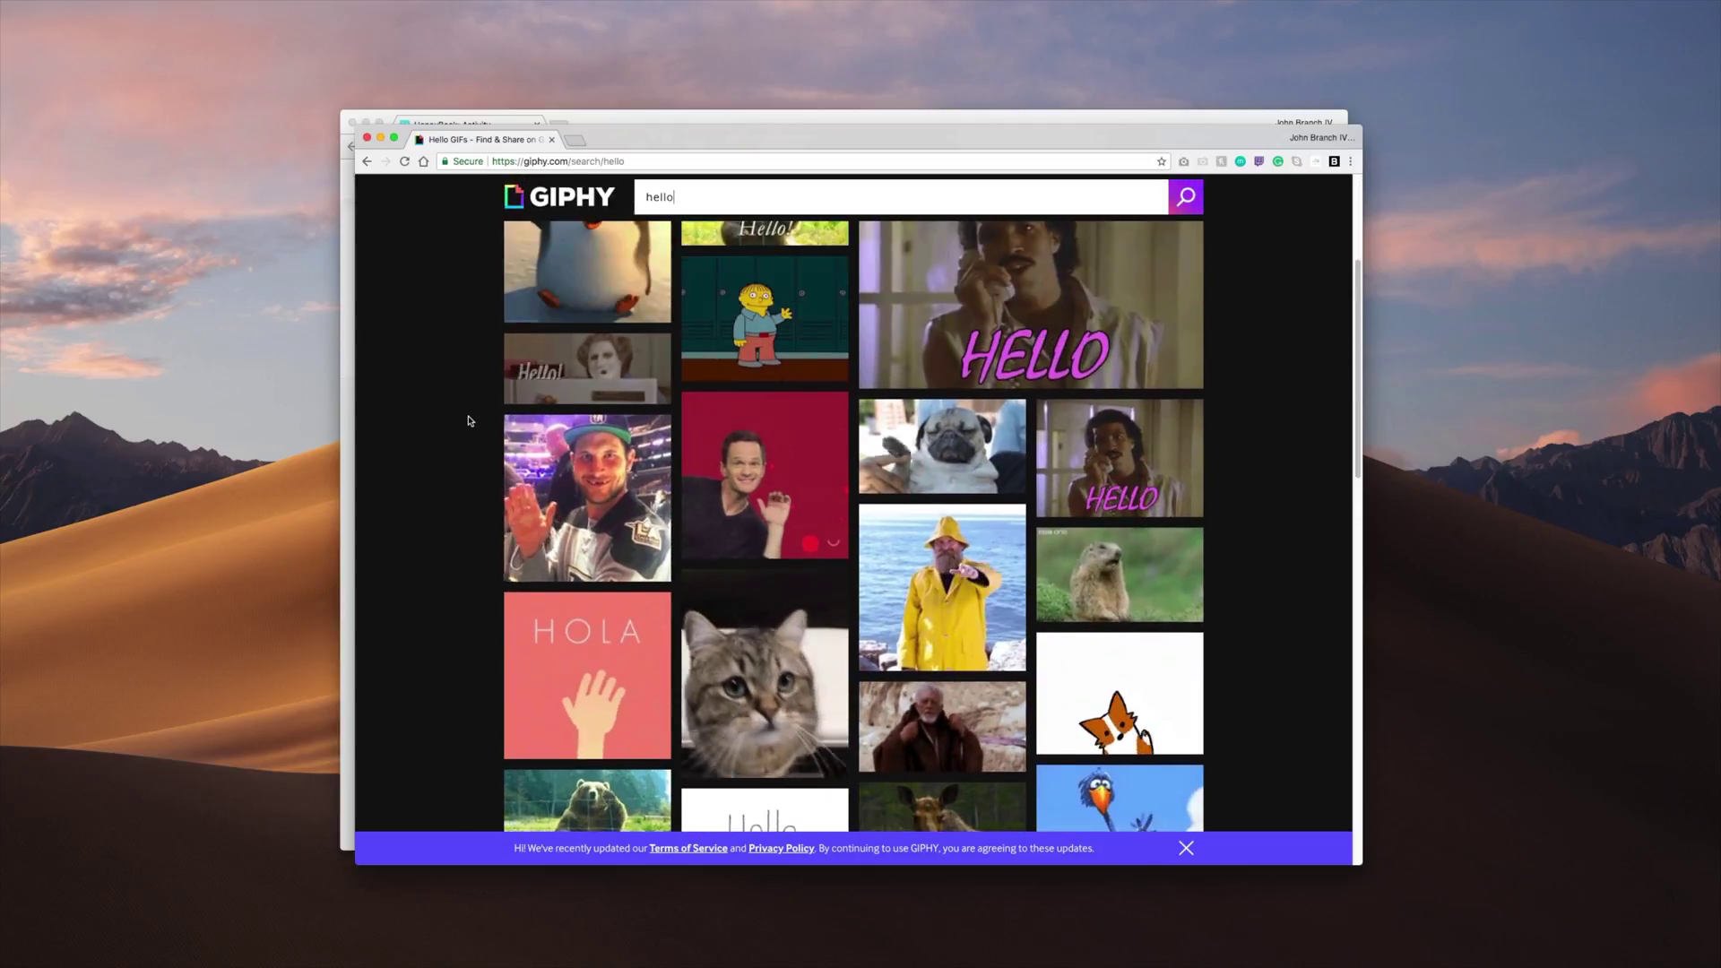
{"action": "scroll", "coordinate": [469, 420], "scroll_direction": "up", "scroll_amount": 3}
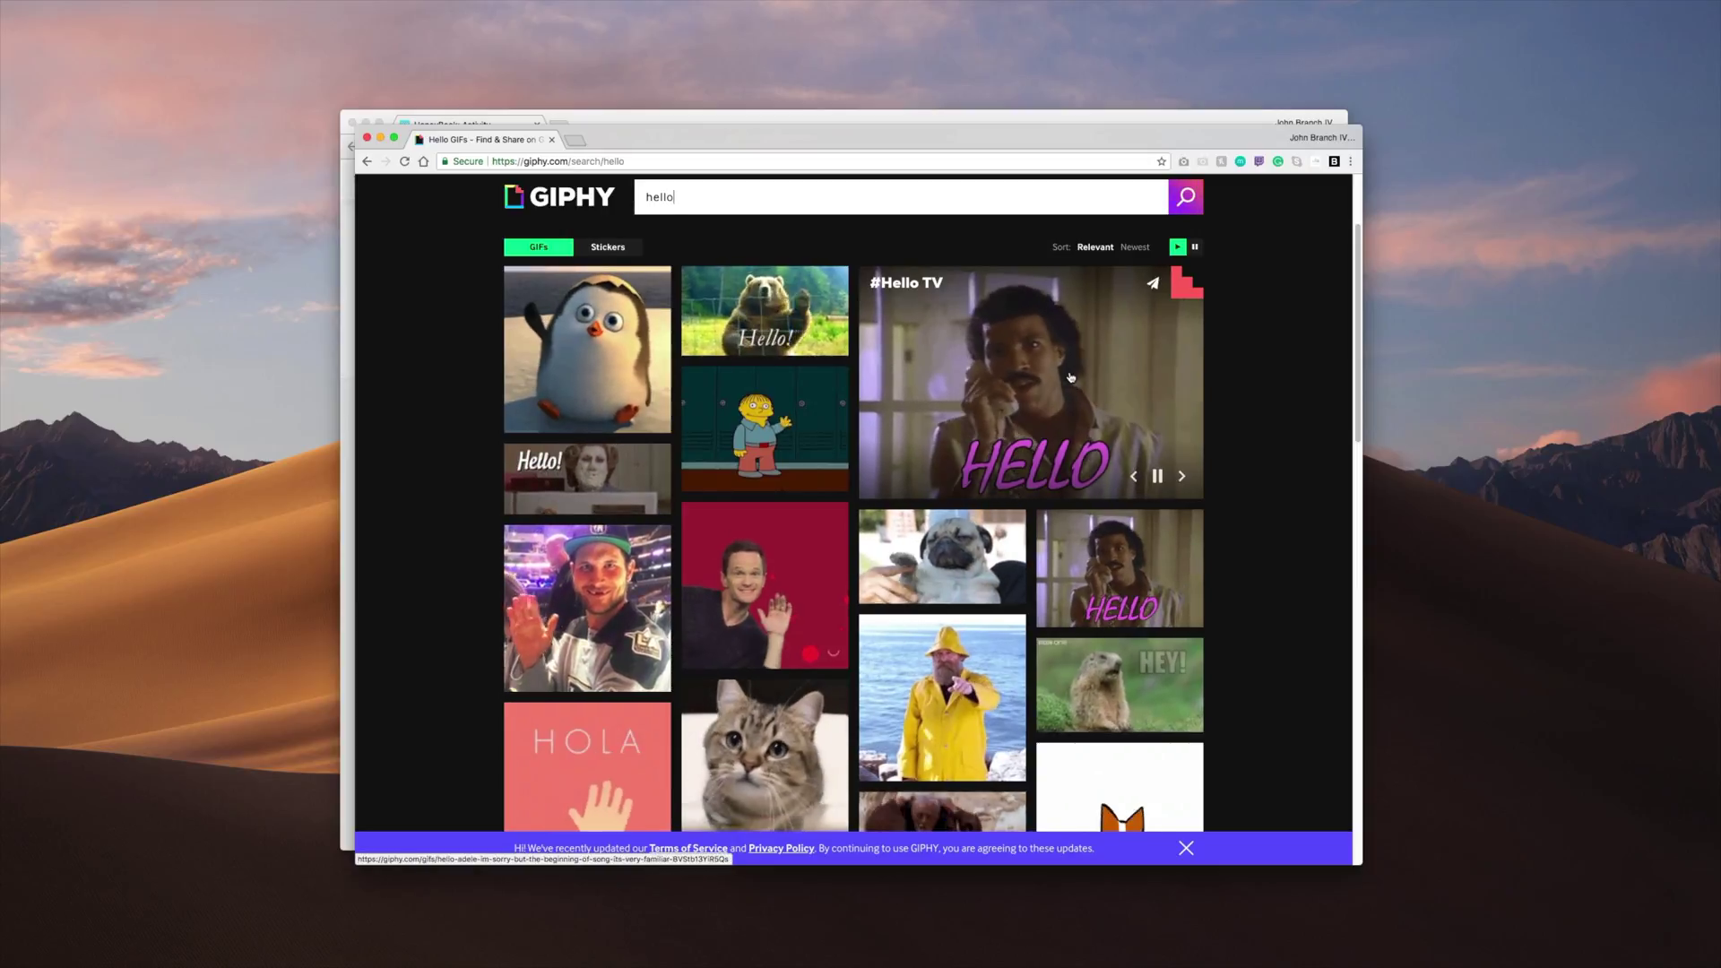
Open the penguin GIF and drag it into the HoneyBook email body.
{"action": "left_click", "coordinate": [601, 348]}
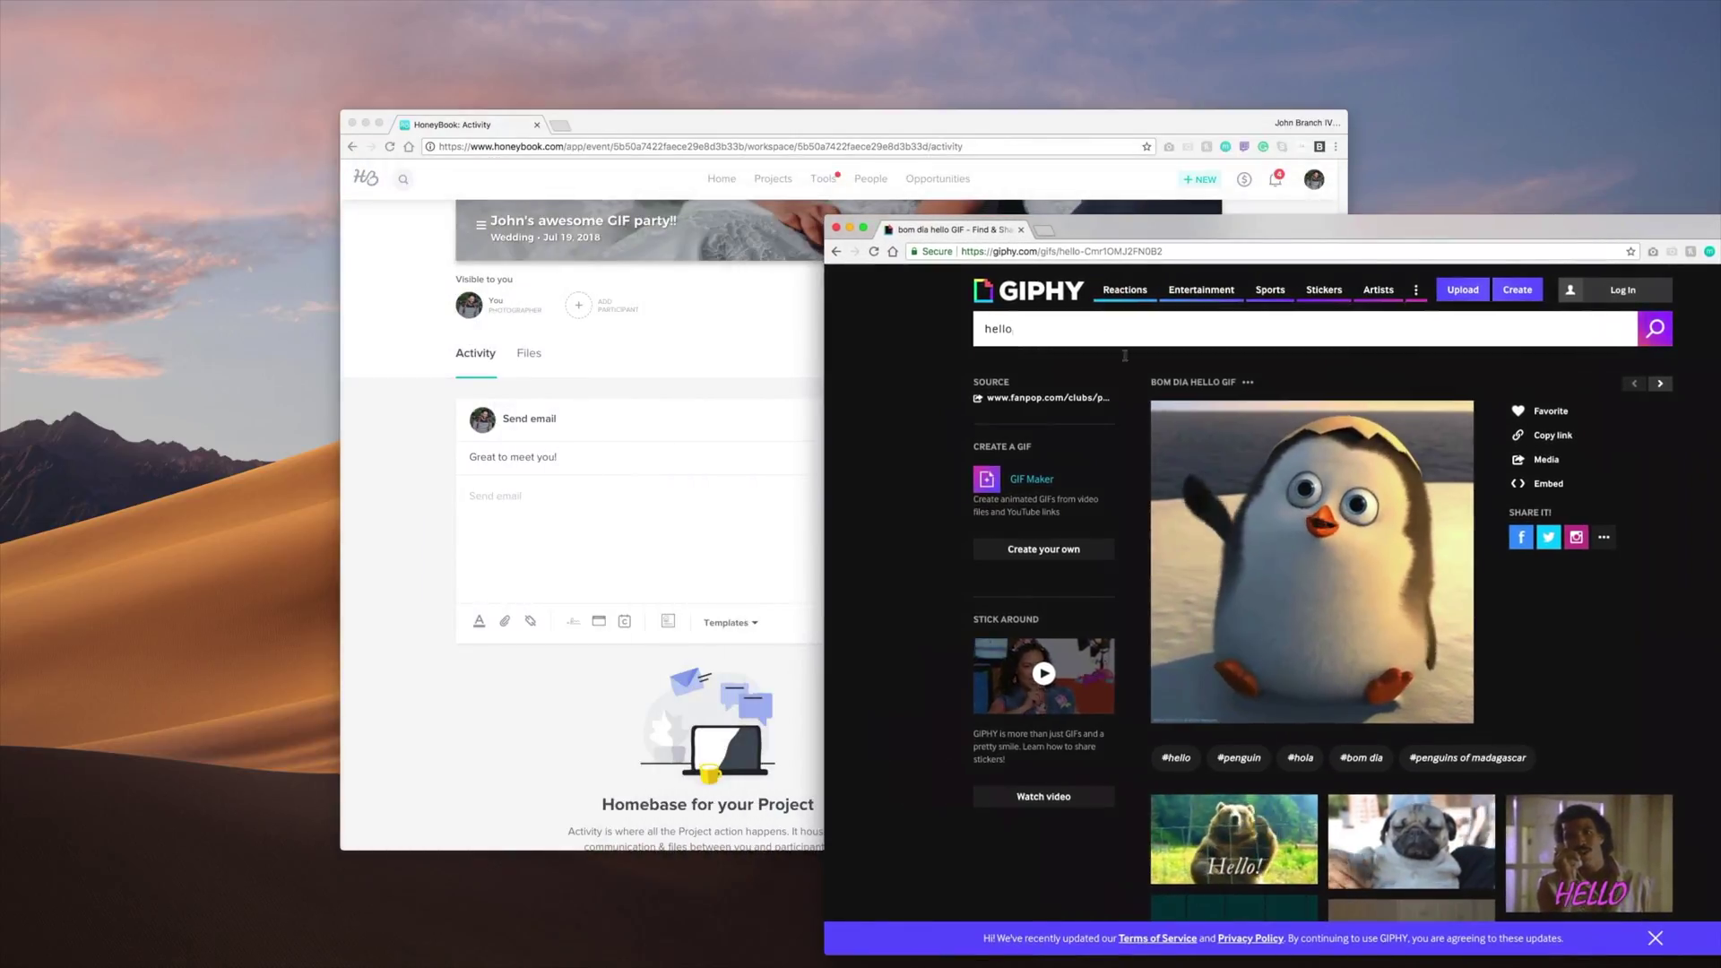
{"action": "left_click_drag", "start_coordinate": [1301, 530], "coordinate": [574, 534]}
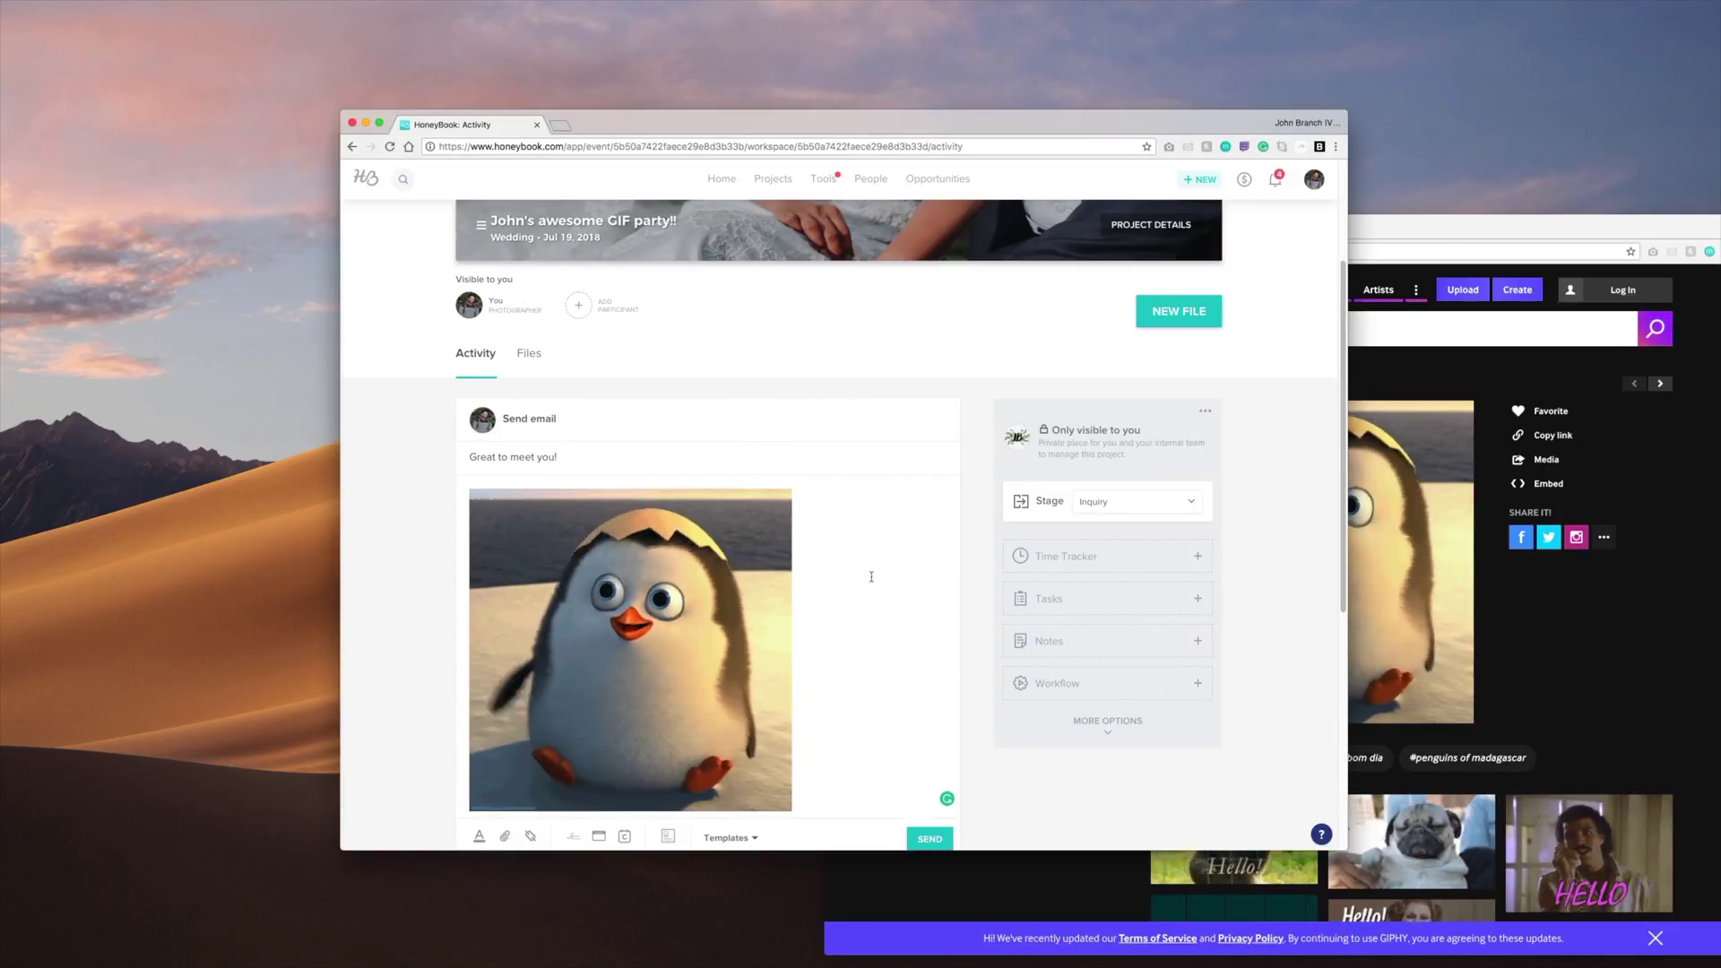
Add a 'Hey there!' greeting line above the penguin GIF.
{"action": "left_click", "coordinate": [463, 558]}
{"action": "key", "text": "Return"}
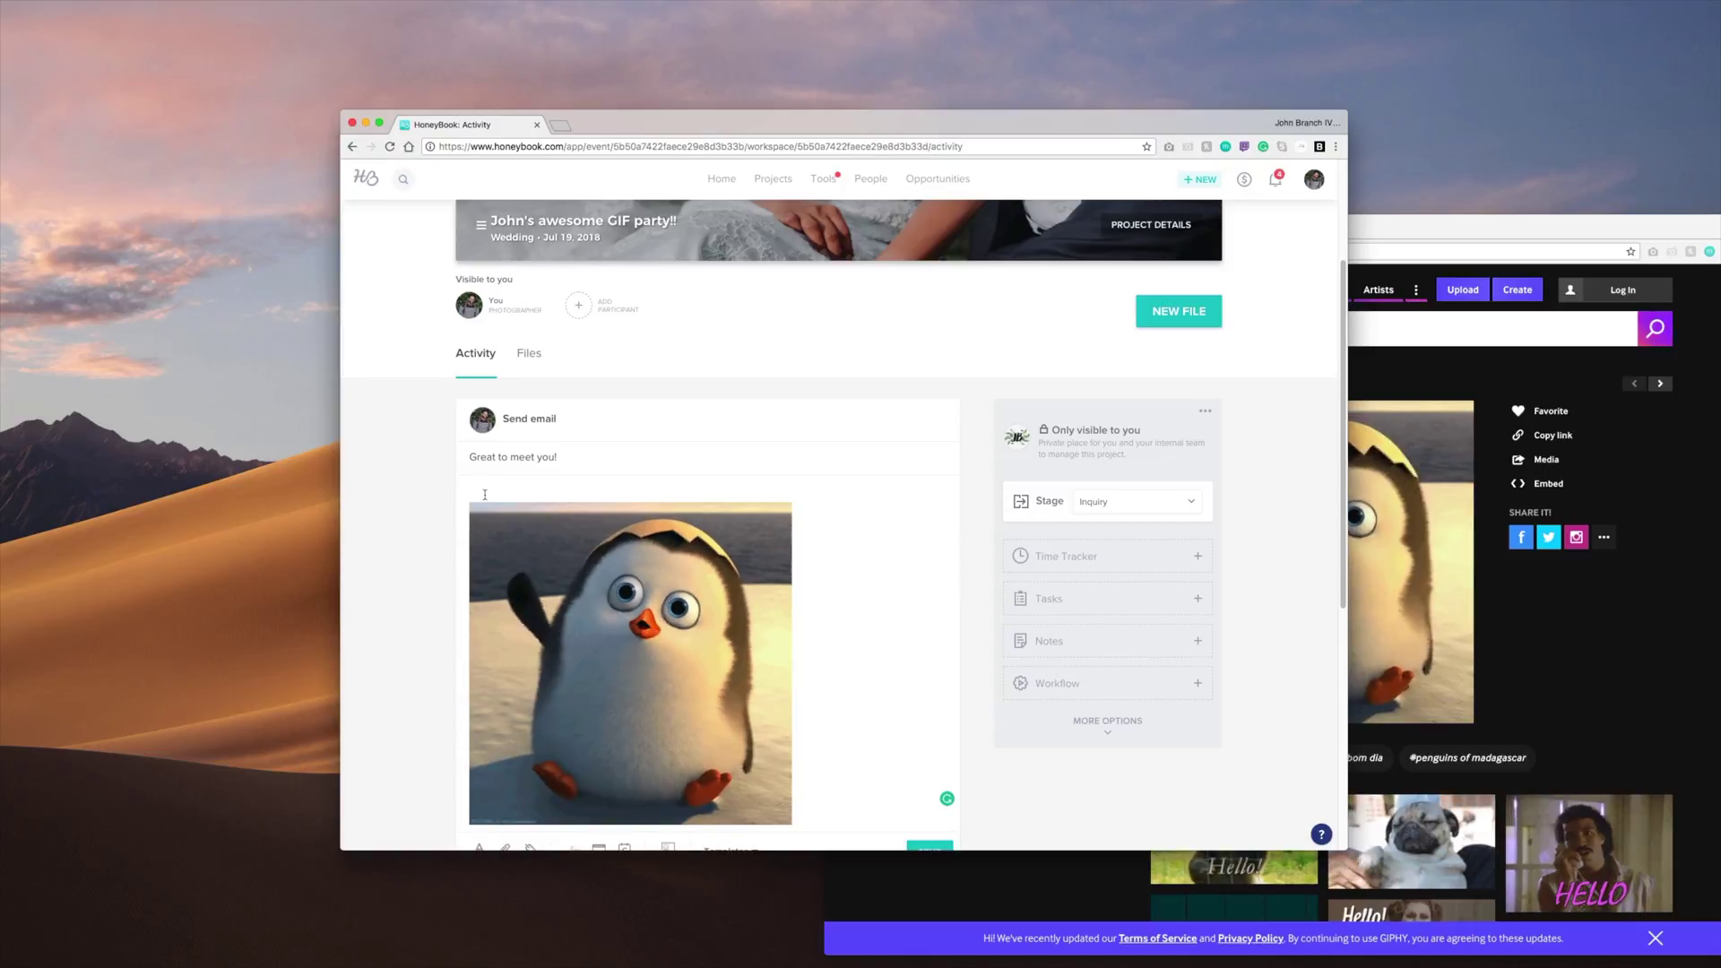
{"action": "type", "text": "Hey there!"}
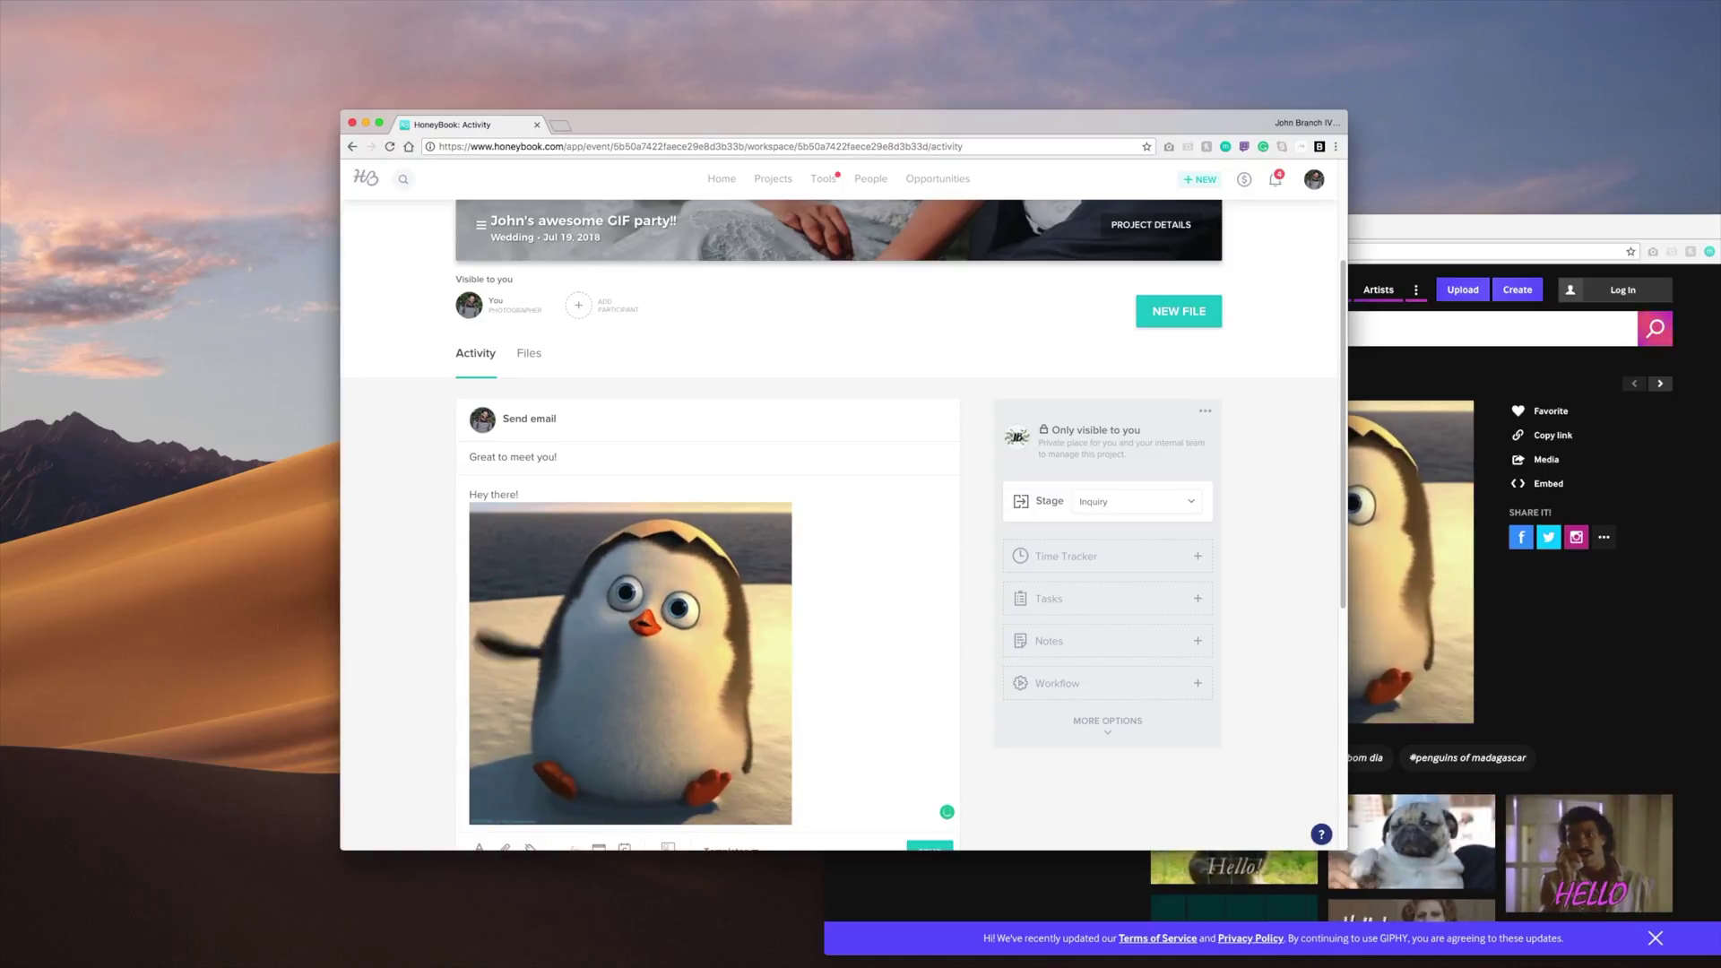
Insert the email signature below the GIF and send the email.
{"action": "scroll", "coordinate": [823, 579], "scroll_direction": "down", "scroll_amount": 3}
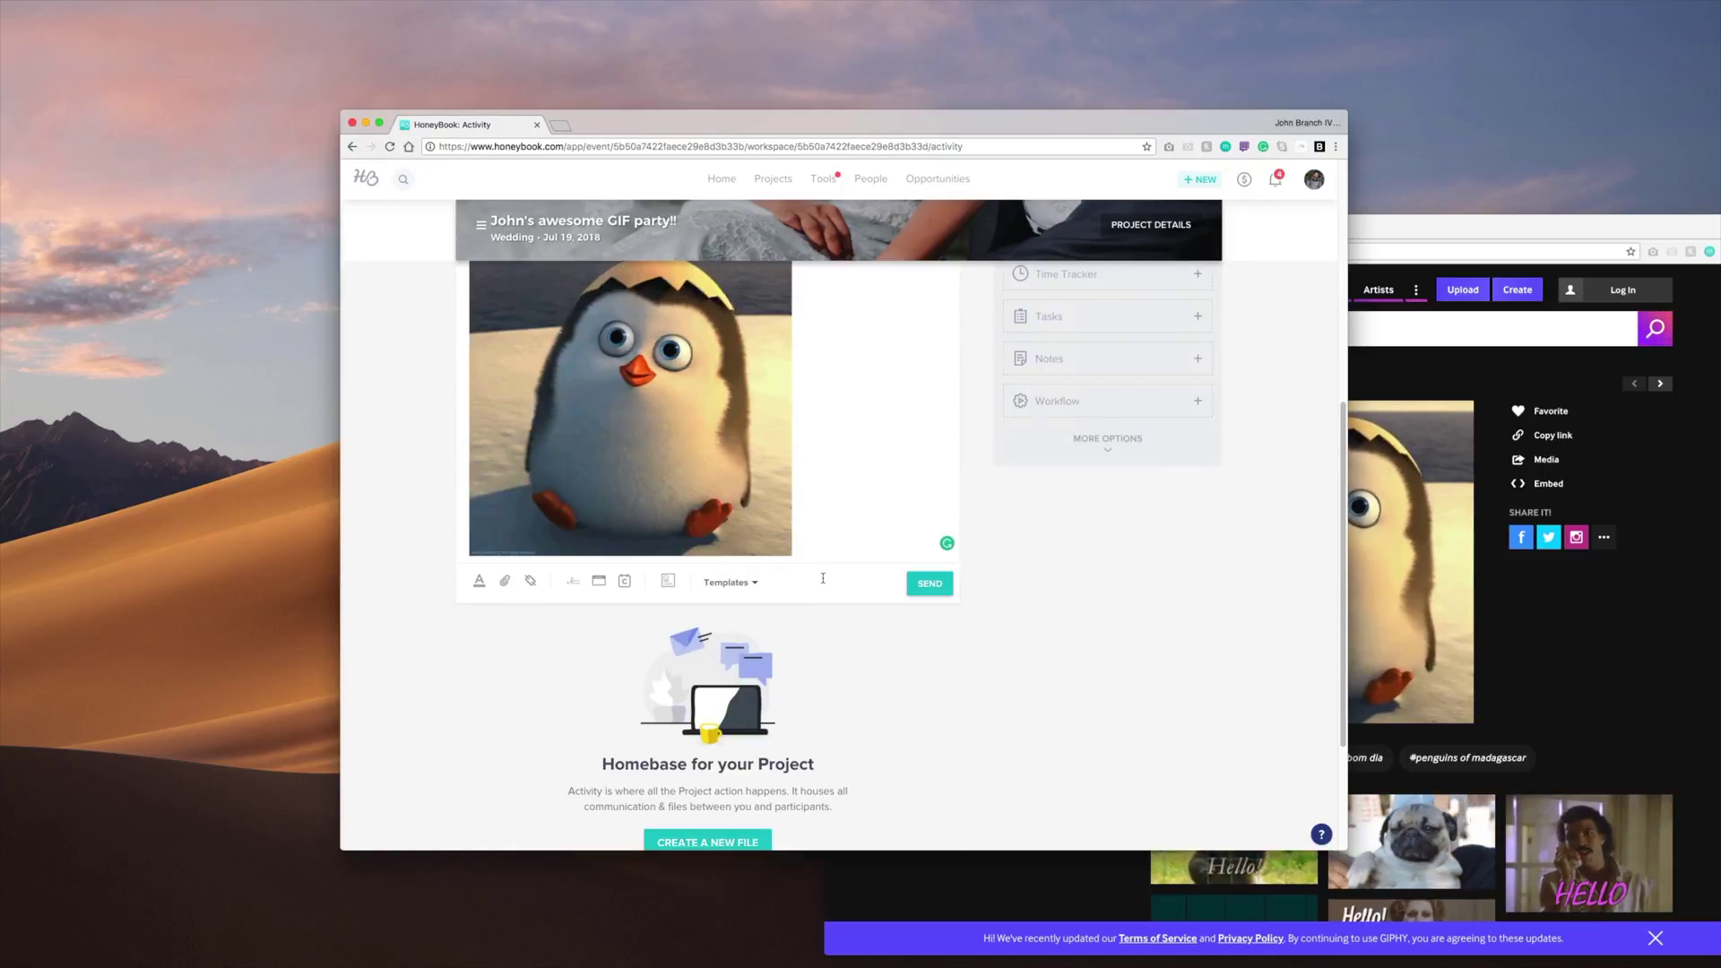
{"action": "left_click", "coordinate": [822, 492]}
{"action": "key", "text": "Return"}
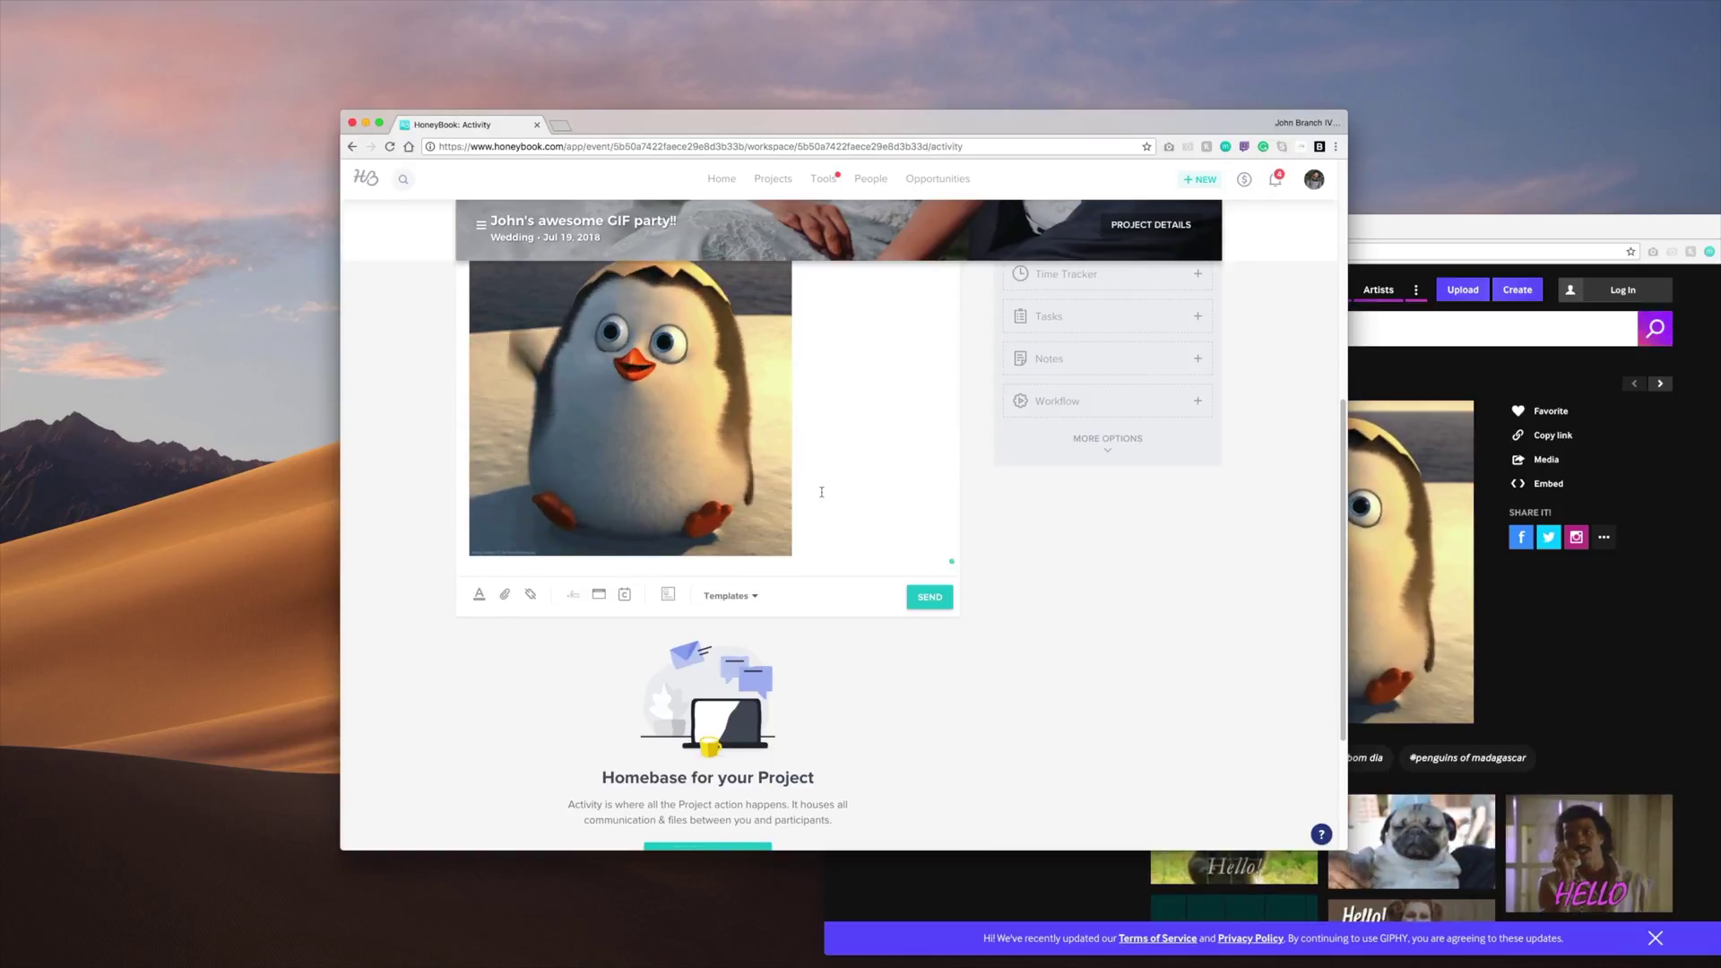
{"action": "left_click", "coordinate": [570, 595]}
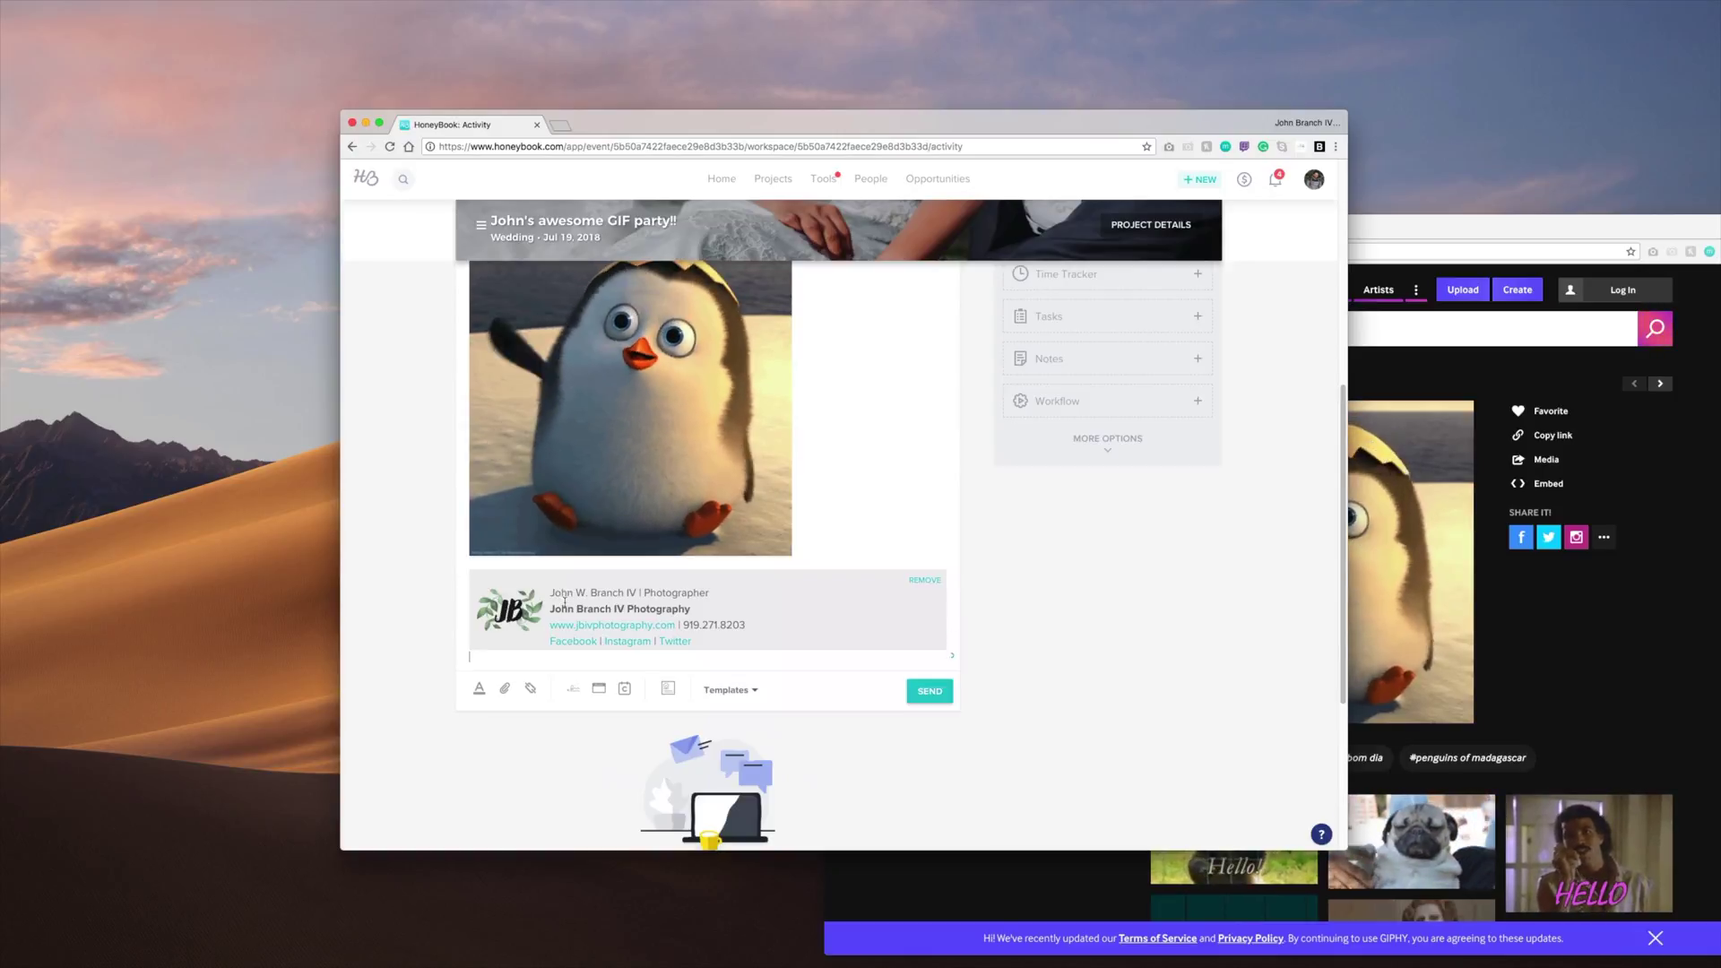
{"action": "left_click", "coordinate": [929, 691]}
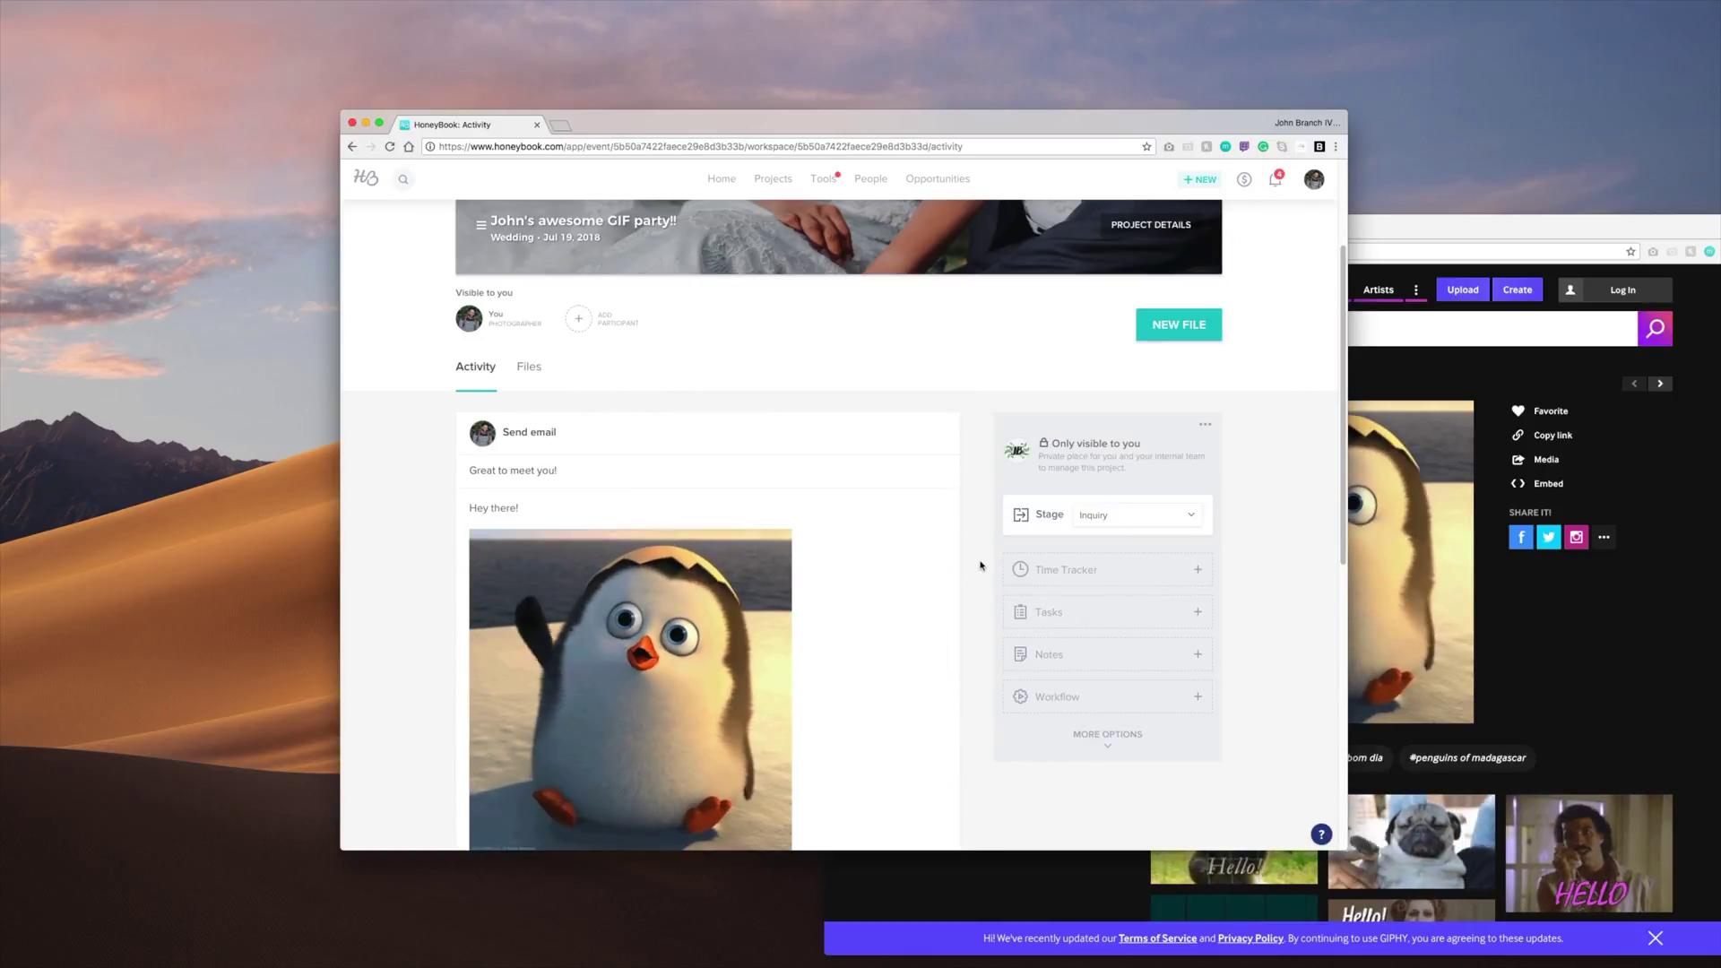
{"action": "scroll", "coordinate": [981, 565], "scroll_direction": "down", "scroll_amount": 3}
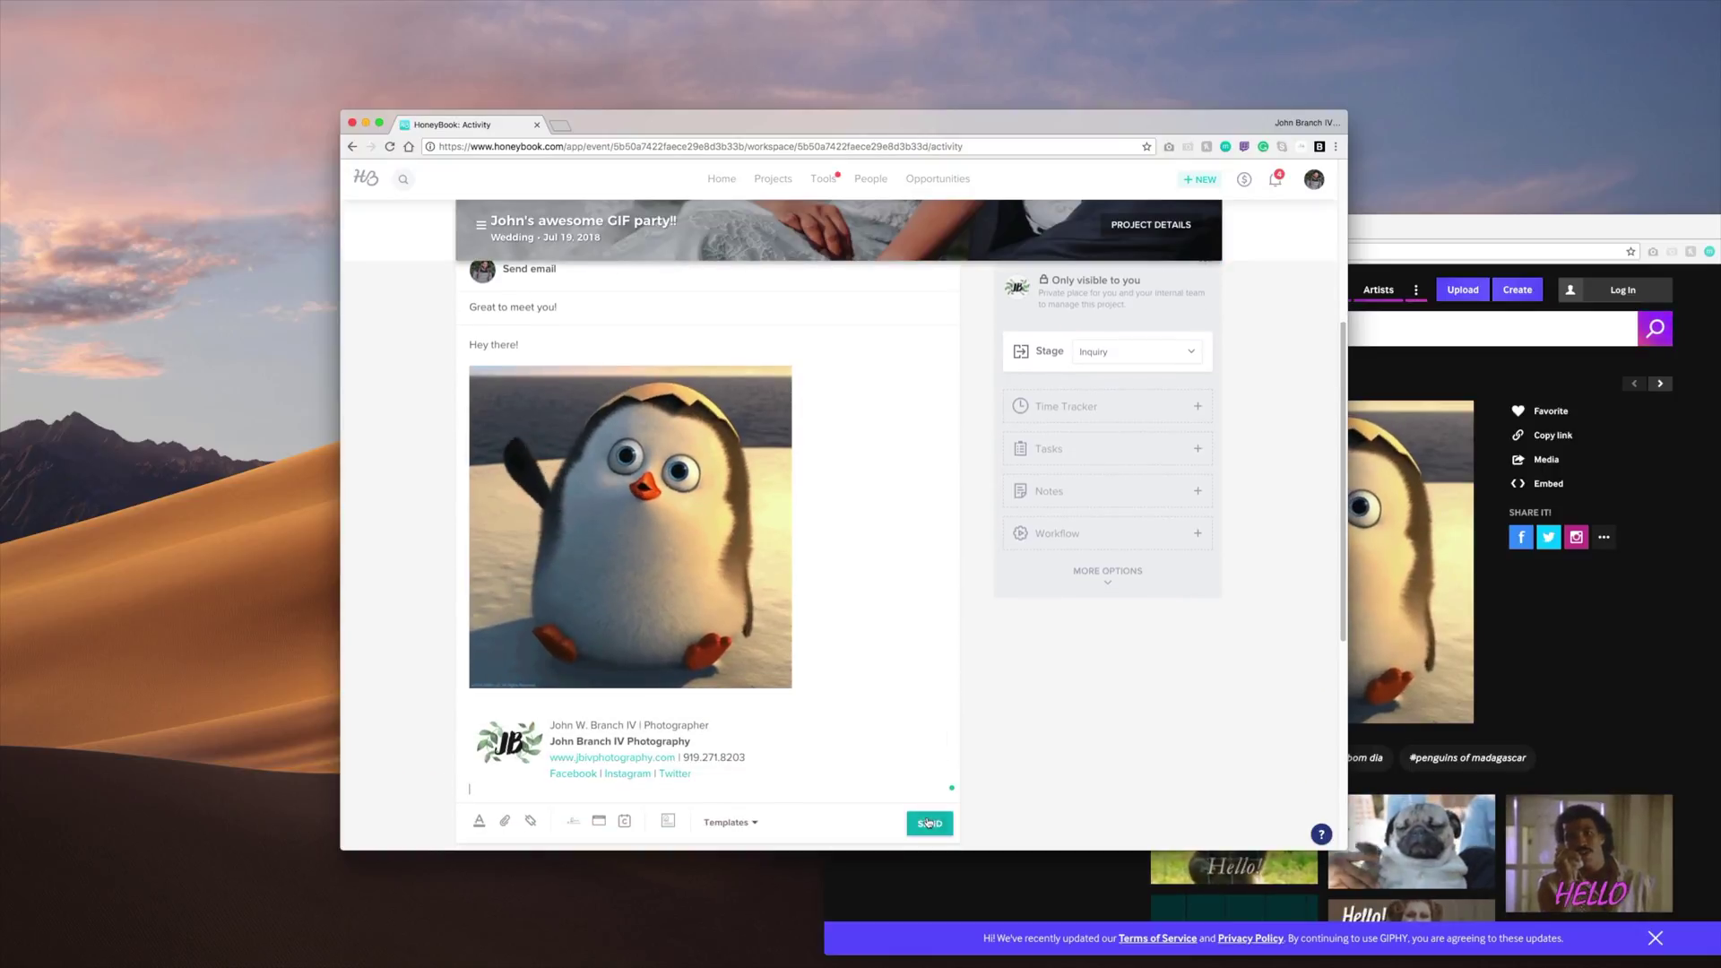
{"action": "left_click", "coordinate": [928, 822]}
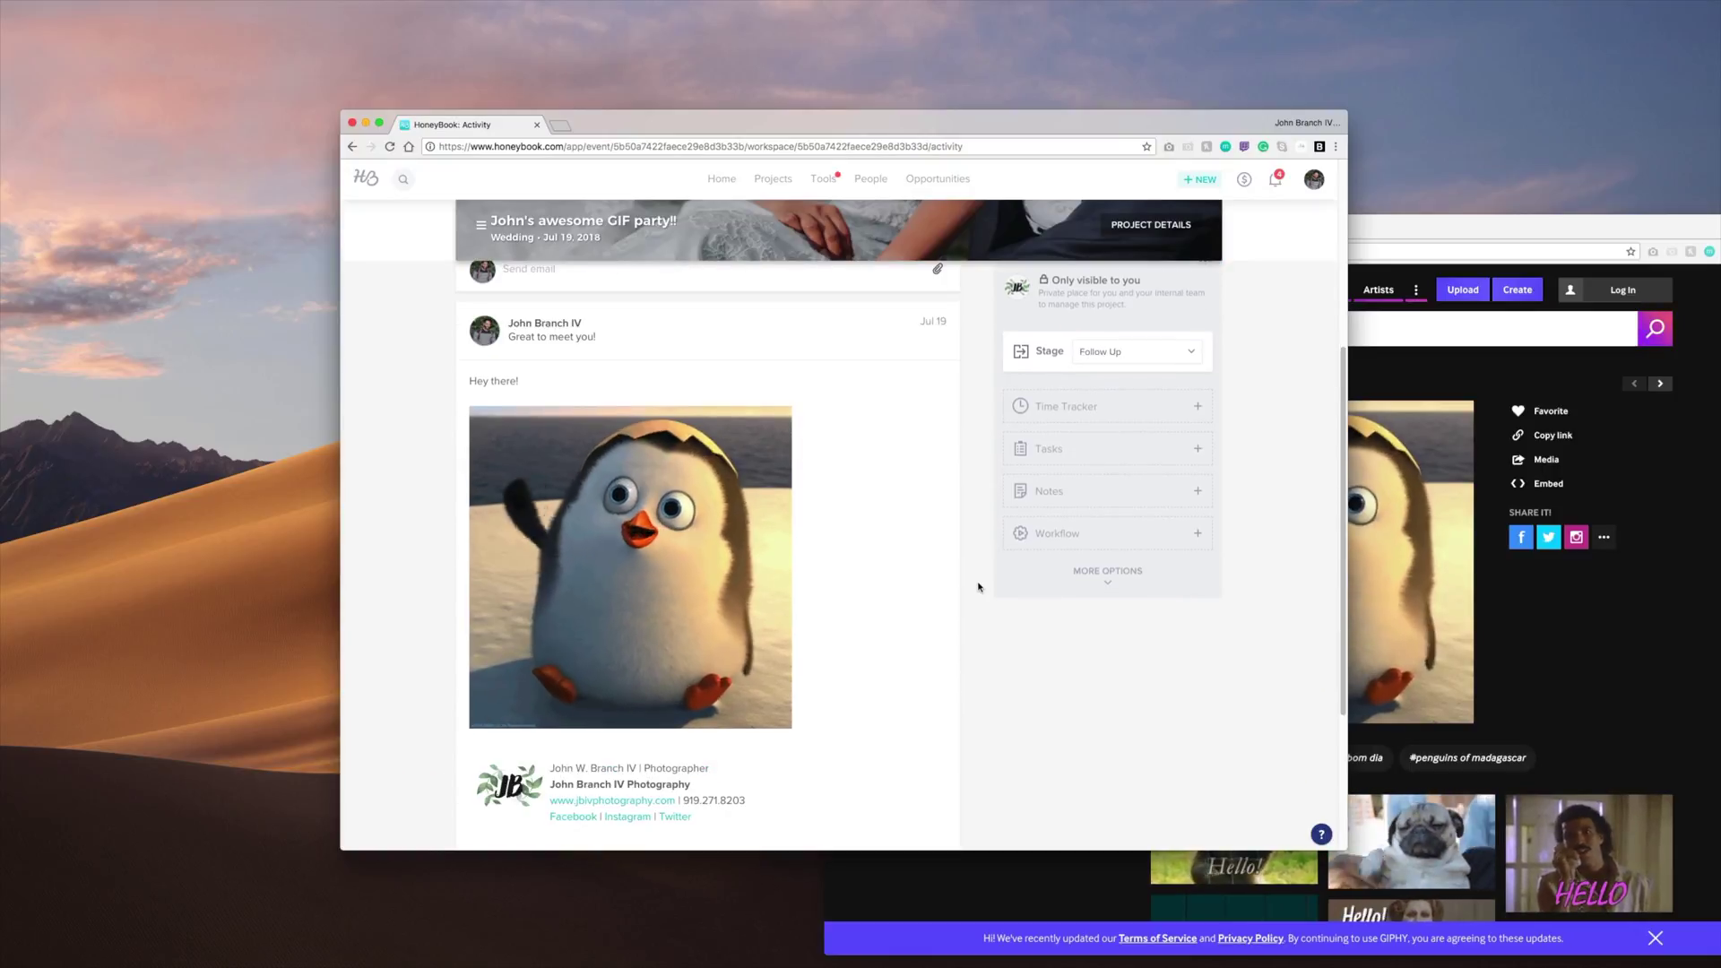